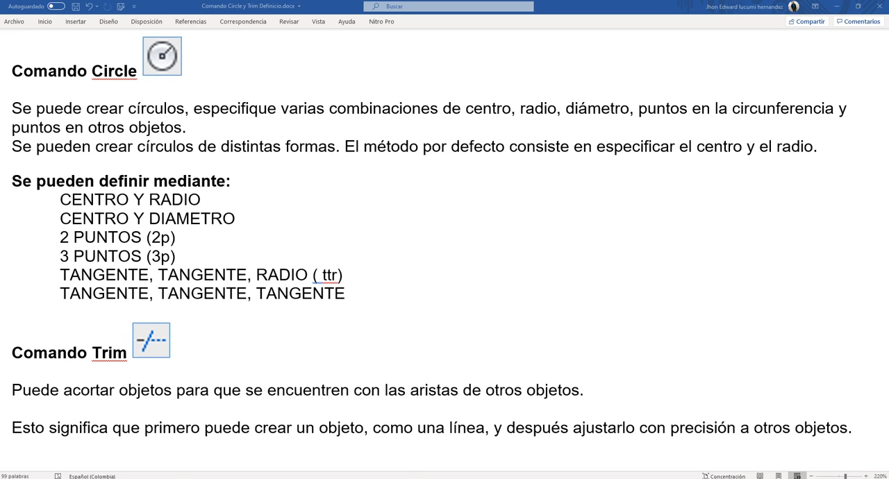
Switch to the blank AutoCAD drawing and turn off the grid display
{"action": "mouse_move", "coordinate": [180, 478]}
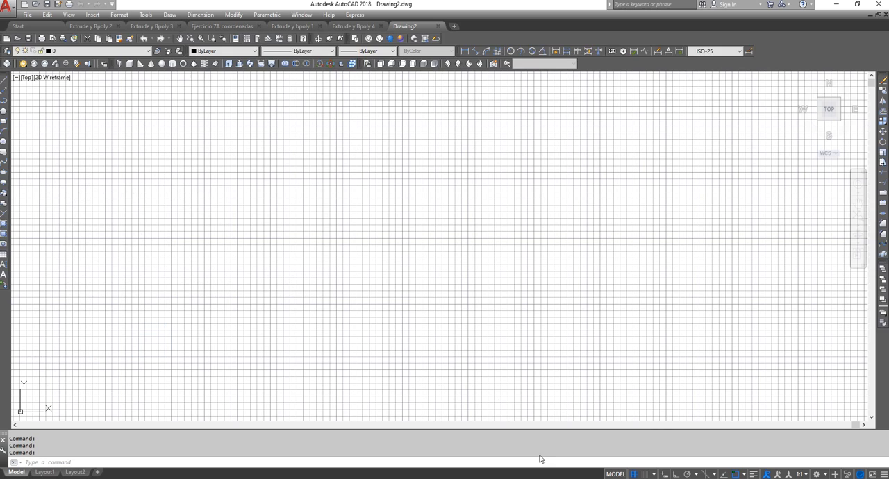
{"action": "left_click", "coordinate": [540, 460]}
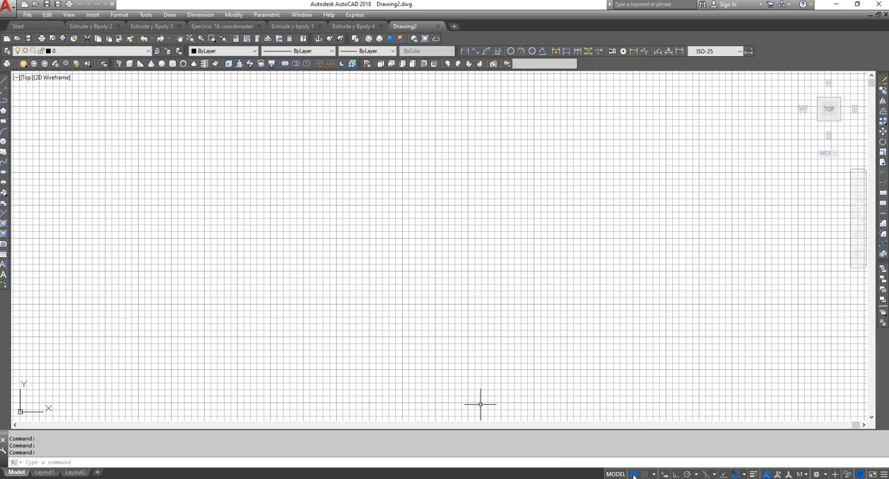
{"action": "key", "text": "F7"}
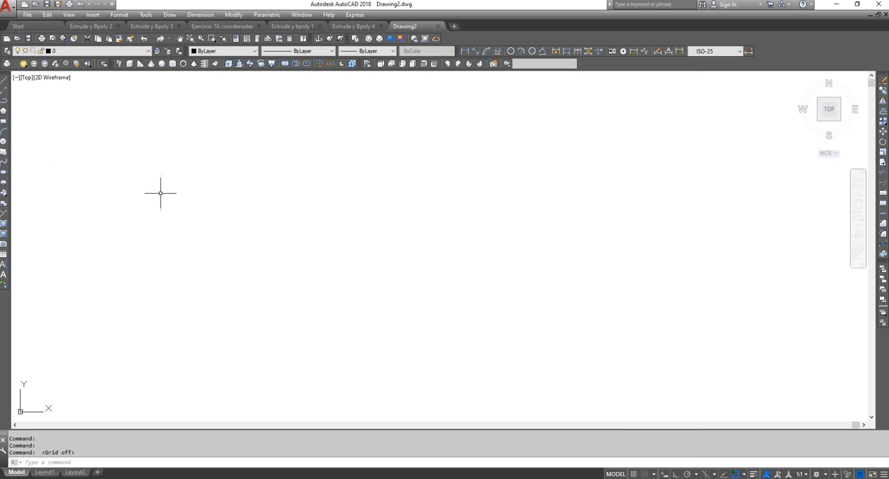
Draw a circle with a radius of 10 in the empty drawing area and enlarge it on screen
{"action": "left_click", "coordinate": [3, 141]}
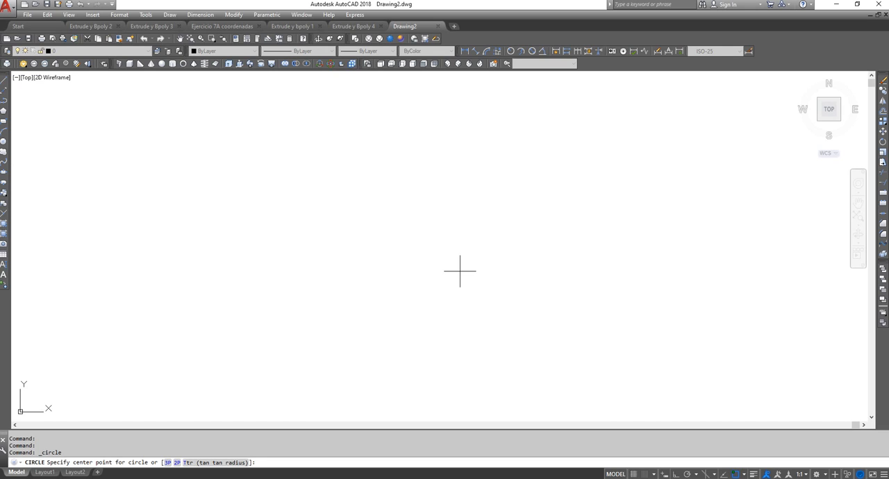
{"action": "left_click", "coordinate": [4, 141]}
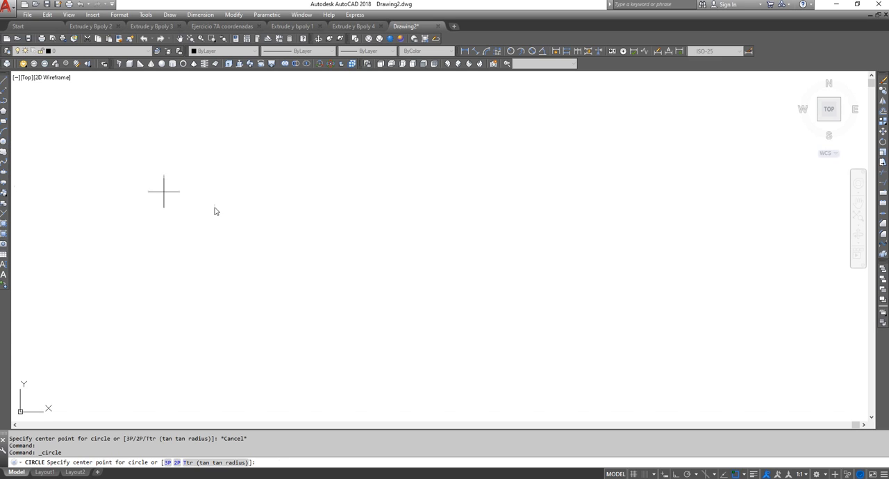
{"action": "left_click", "coordinate": [309, 244]}
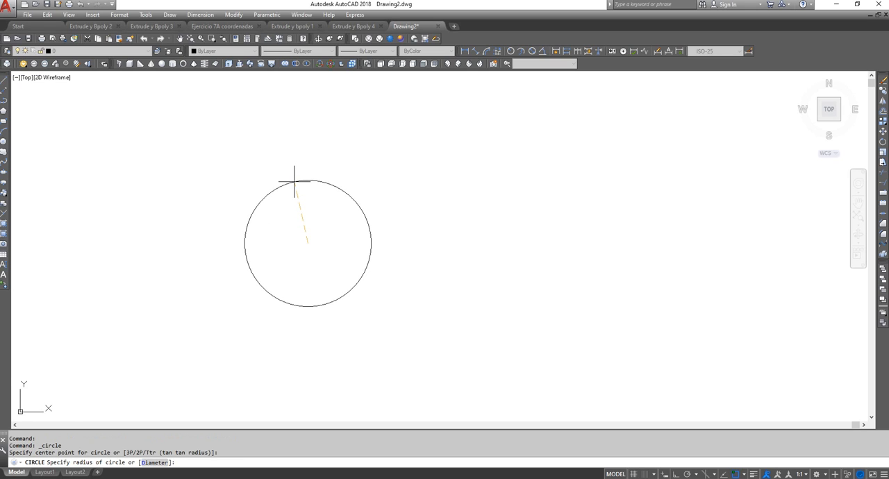
{"action": "type", "text": "10"}
{"action": "key", "text": "Return"}
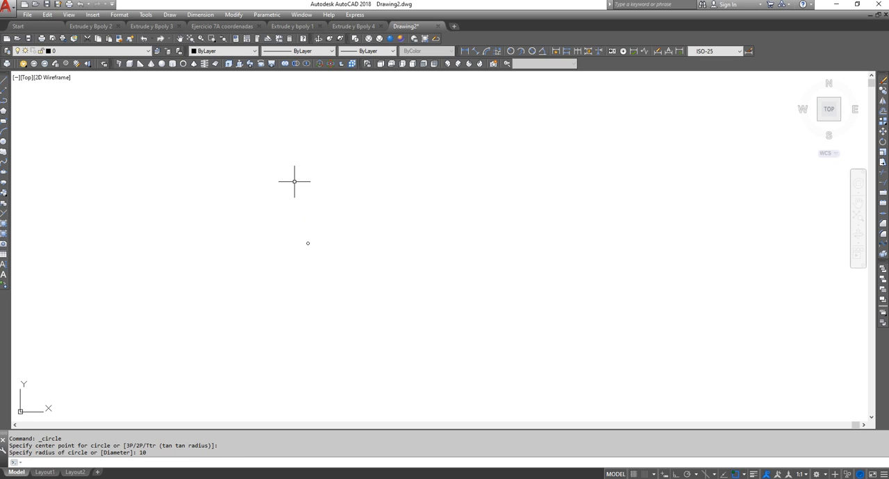
{"action": "left_click", "coordinate": [211, 42]}
{"action": "left_click", "coordinate": [308, 242]}
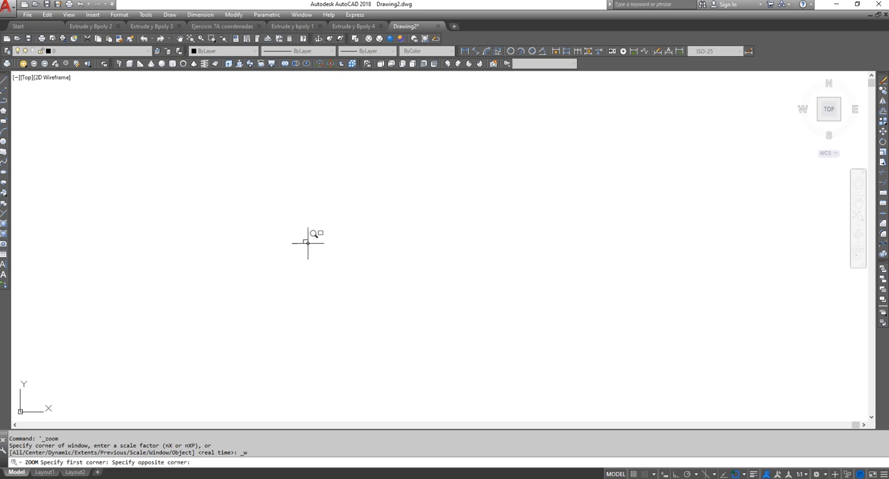
{"action": "left_click", "coordinate": [316, 240]}
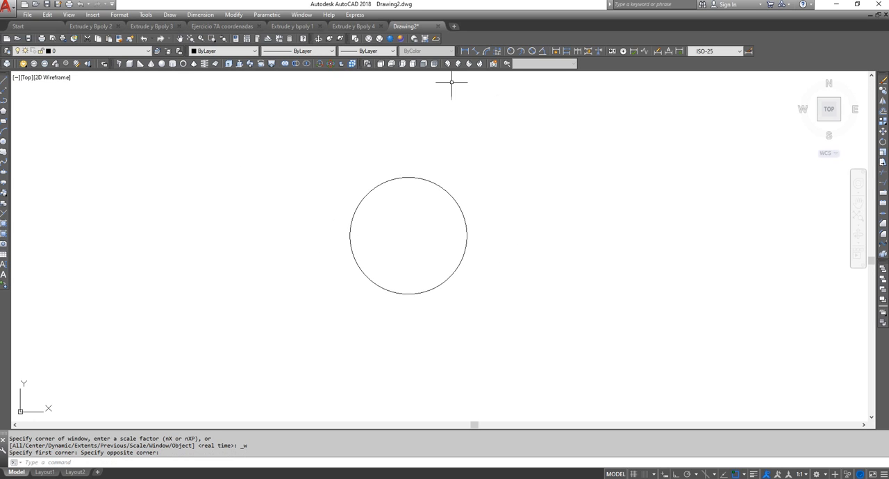
Erase the radius 10 circle from the drawing
{"action": "left_click", "coordinate": [506, 320]}
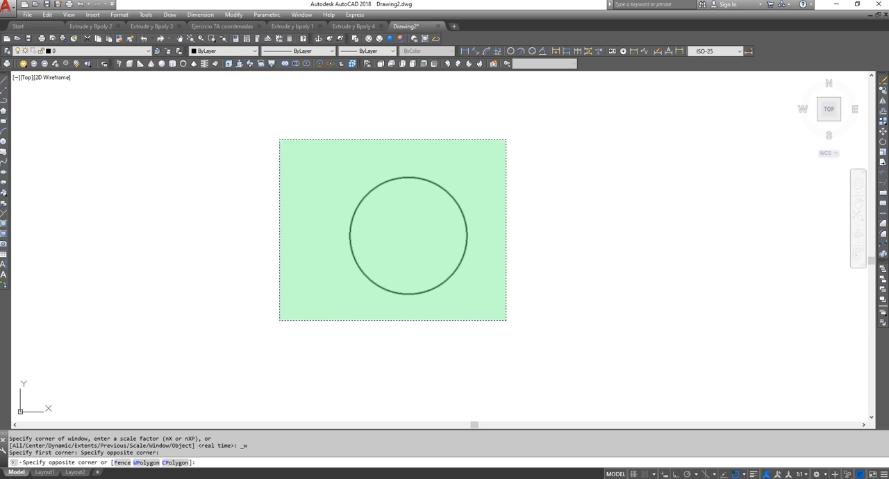
{"action": "left_click", "coordinate": [280, 140]}
{"action": "key", "text": "Delete"}
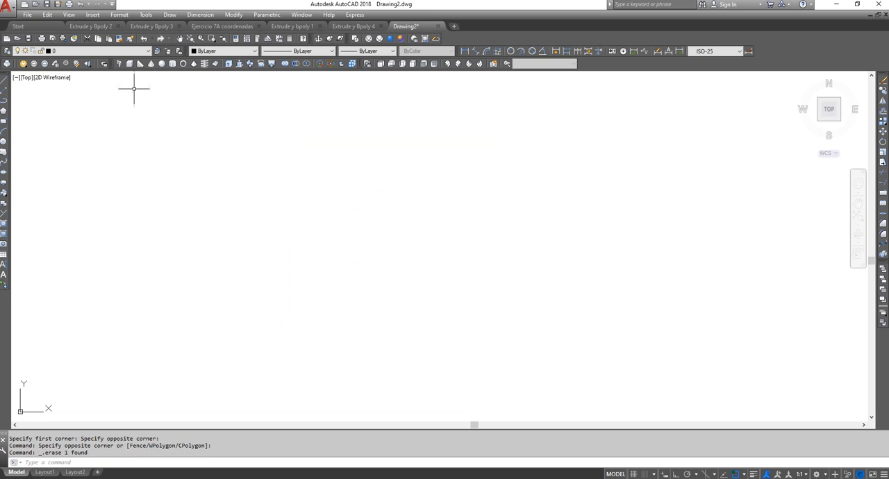
With Ortho on, draw two connected lines: 10 units horizontally to the right, and 10 units vertically down
{"action": "left_click", "coordinate": [5, 80]}
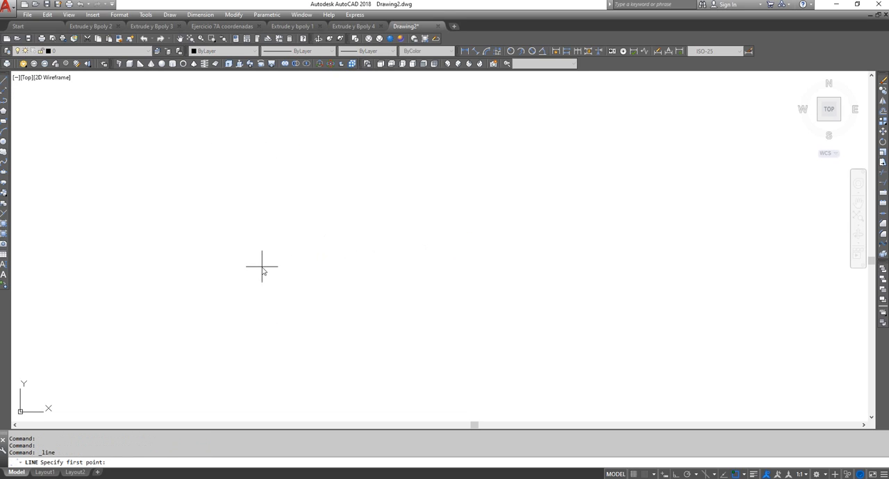
{"action": "left_click", "coordinate": [142, 244]}
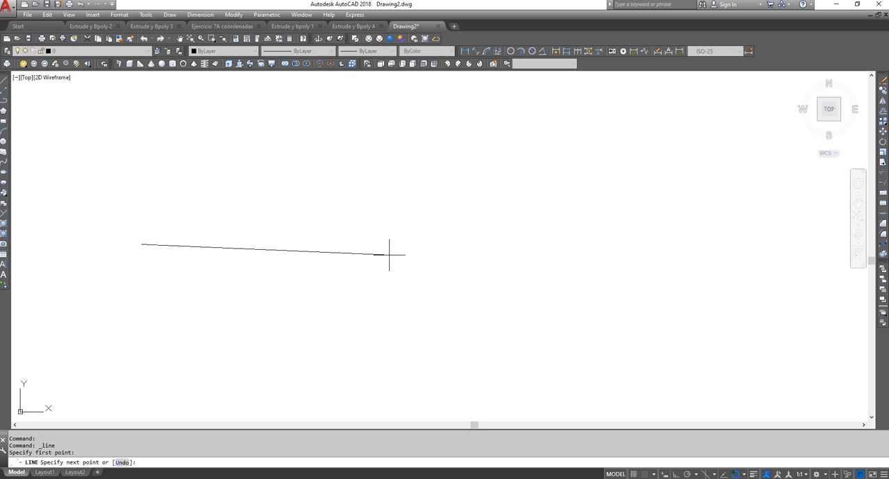
{"action": "key", "text": "F8"}
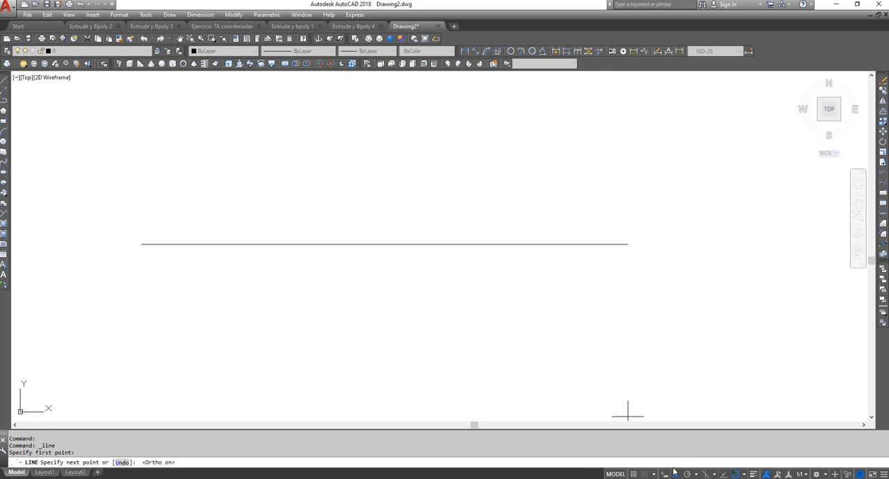
{"action": "type", "text": "10"}
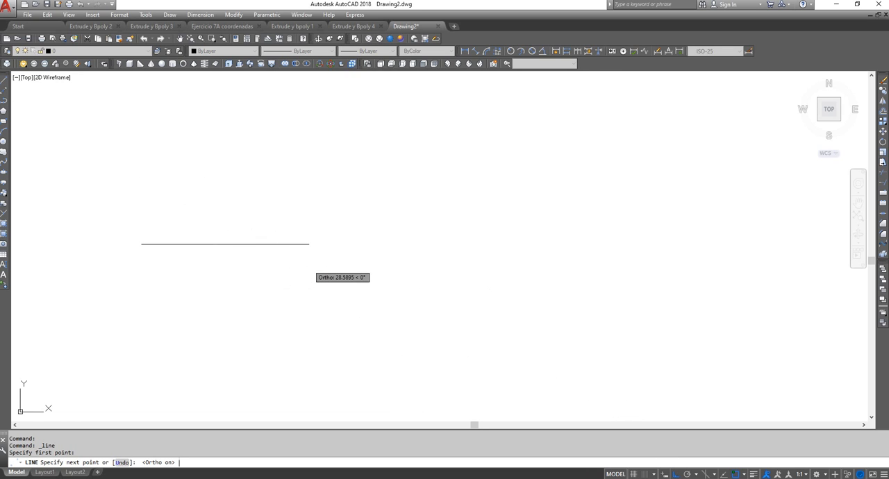
{"action": "key", "text": "Return"}
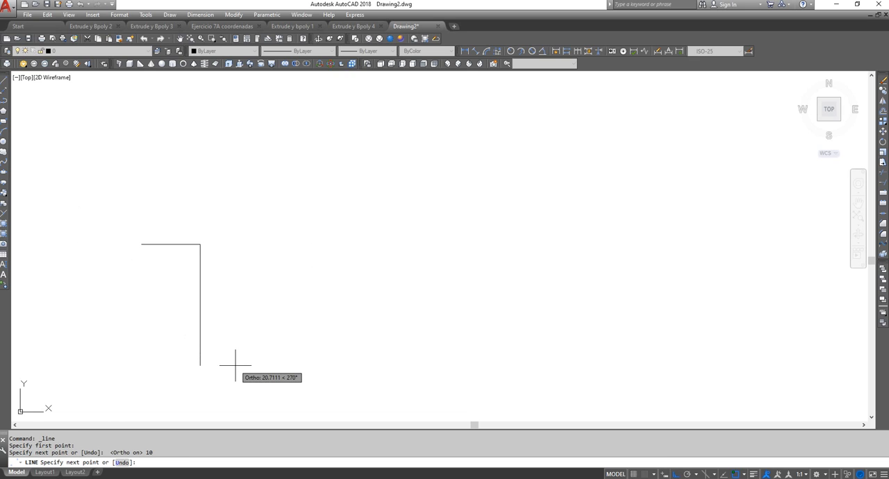
{"action": "type", "text": "10"}
{"action": "key", "text": "Return"}
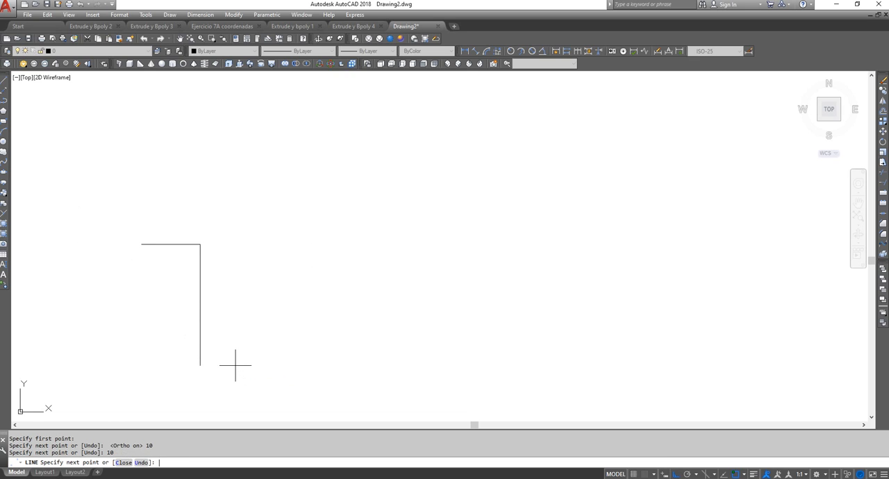
{"action": "key", "text": "Return"}
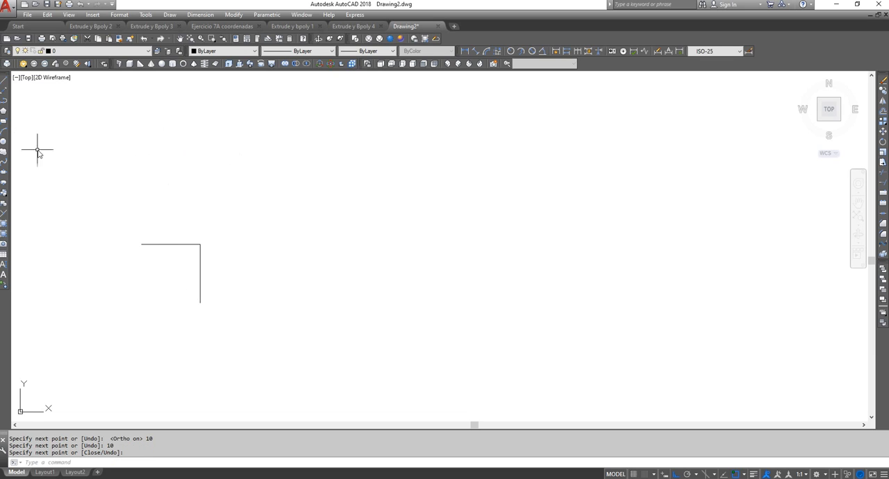
Draw a circle with a radius of 5 centered on the corner where the two lines meet
{"action": "left_click", "coordinate": [4, 142]}
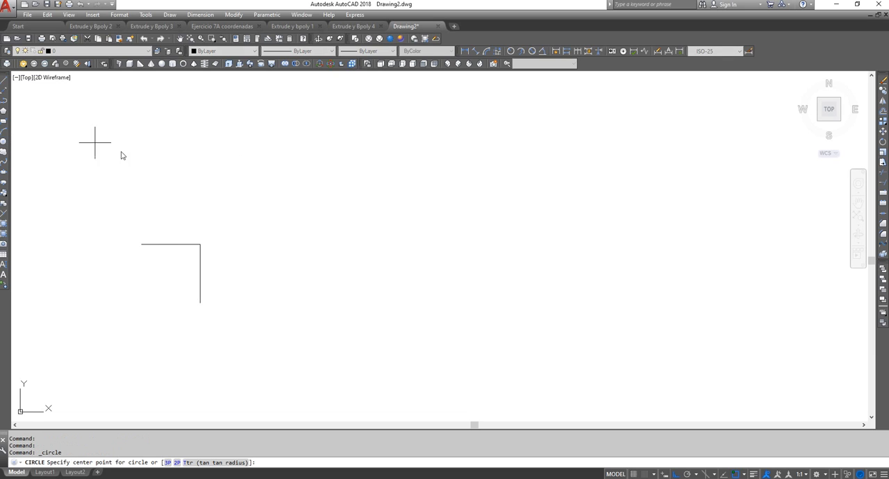
{"action": "left_click", "coordinate": [200, 243]}
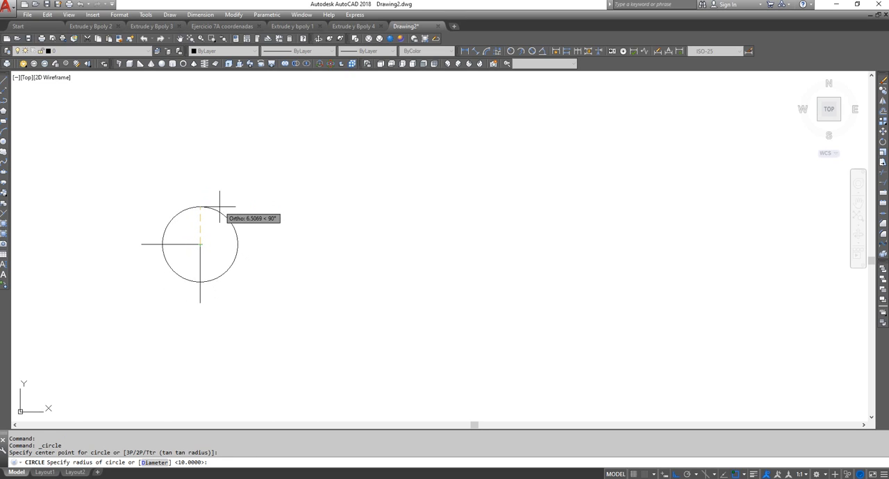
{"action": "type", "text": "5"}
{"action": "key", "text": "Return"}
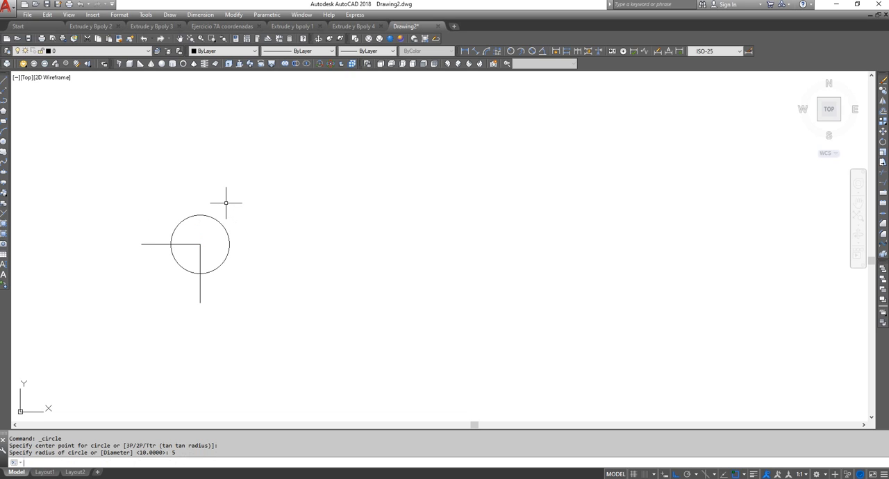
Draw a concentric circle with a radius of 10 centered on the same line corner
{"action": "right_click", "coordinate": [211, 162]}
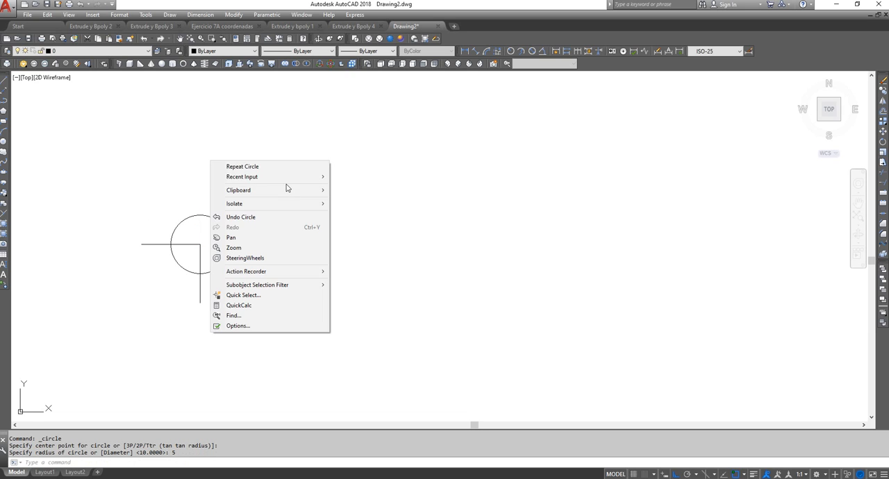
{"action": "left_click", "coordinate": [261, 172]}
{"action": "left_click", "coordinate": [200, 245]}
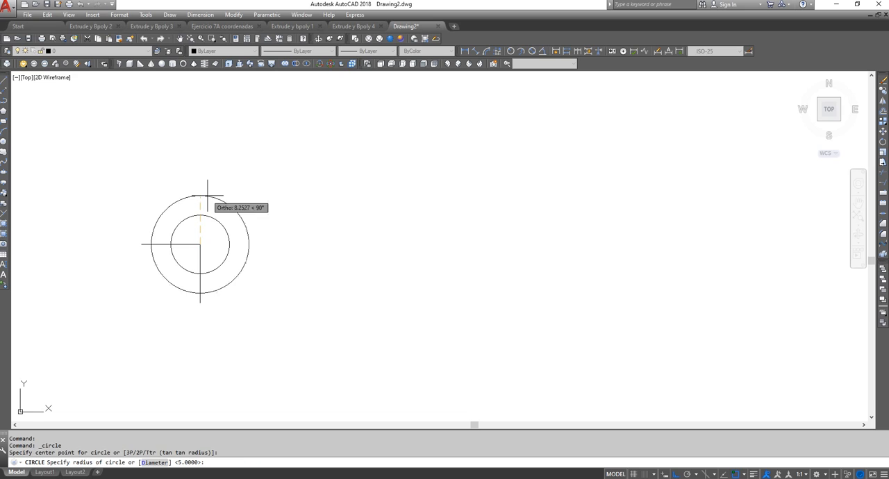
{"action": "type", "text": "10"}
{"action": "key", "text": "Return"}
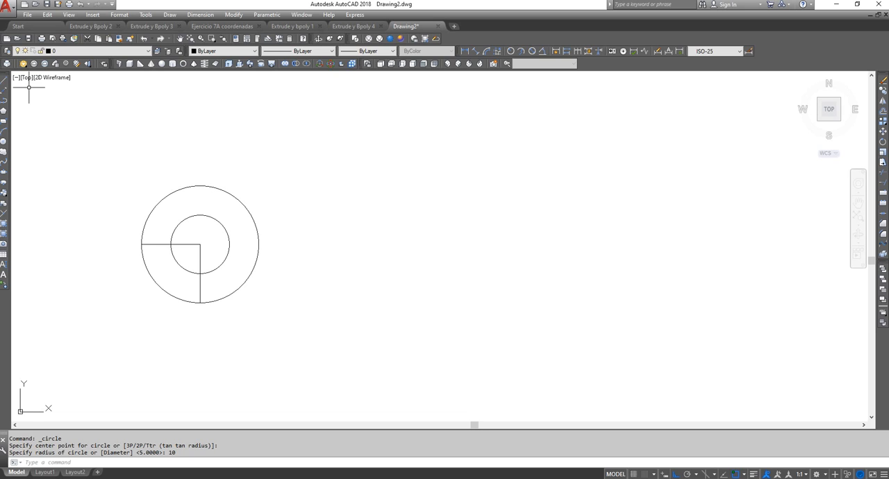
Draw a separate horizontal line 20 units long to the right of the concentric circles
{"action": "left_click", "coordinate": [3, 78]}
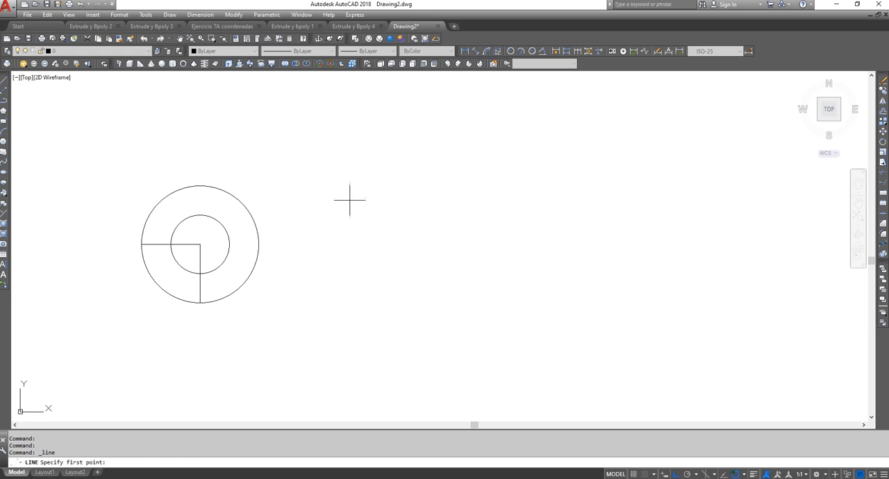
{"action": "left_click", "coordinate": [357, 247]}
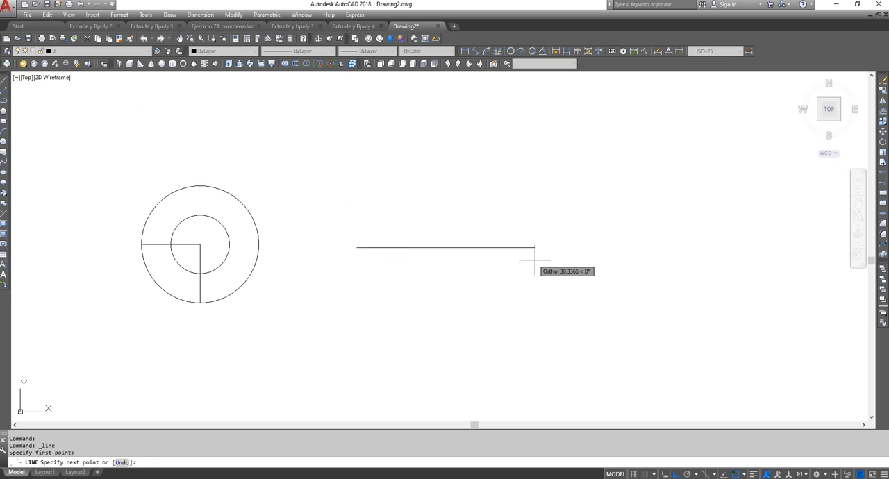
{"action": "type", "text": "20"}
{"action": "key", "text": "Return"}
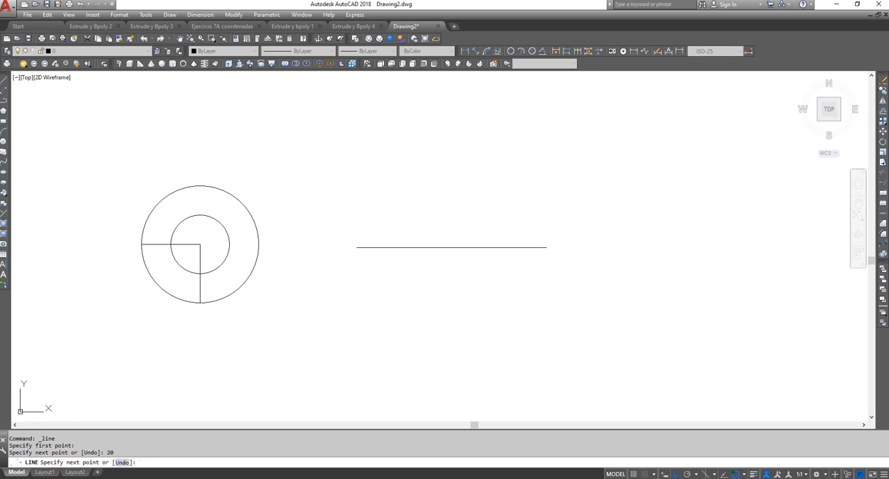
{"action": "key", "text": "Return"}
Draw a vertical line 10 units upward from the midpoint of the 20-unit horizontal line
{"action": "right_click", "coordinate": [433, 173]}
{"action": "left_click", "coordinate": [447, 179]}
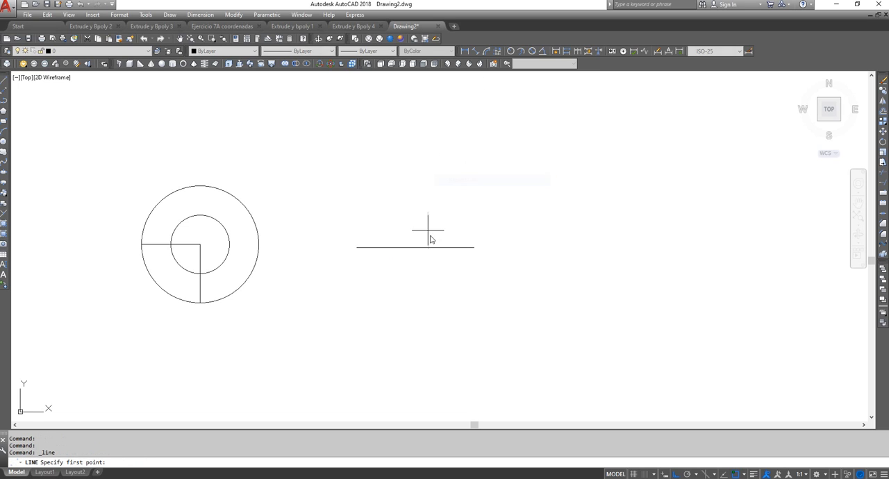
{"action": "left_click", "coordinate": [415, 247]}
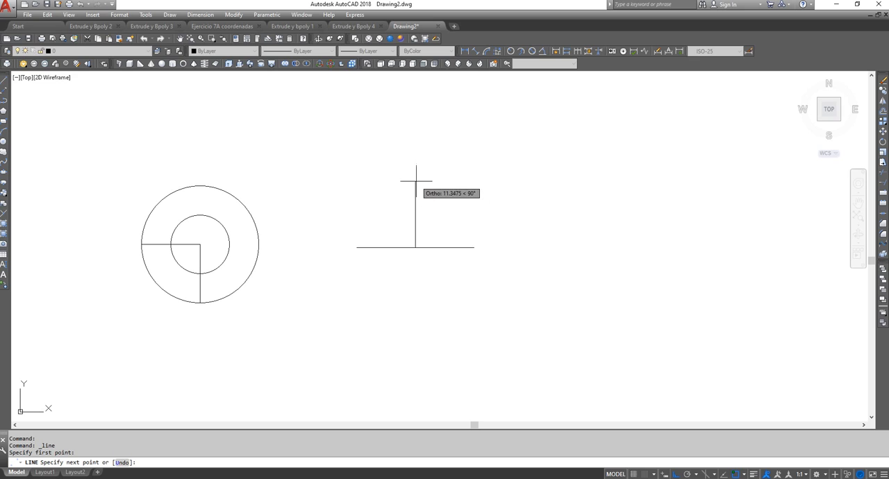
{"action": "type", "text": "10"}
{"action": "key", "text": "Return"}
{"action": "key", "text": "Return"}
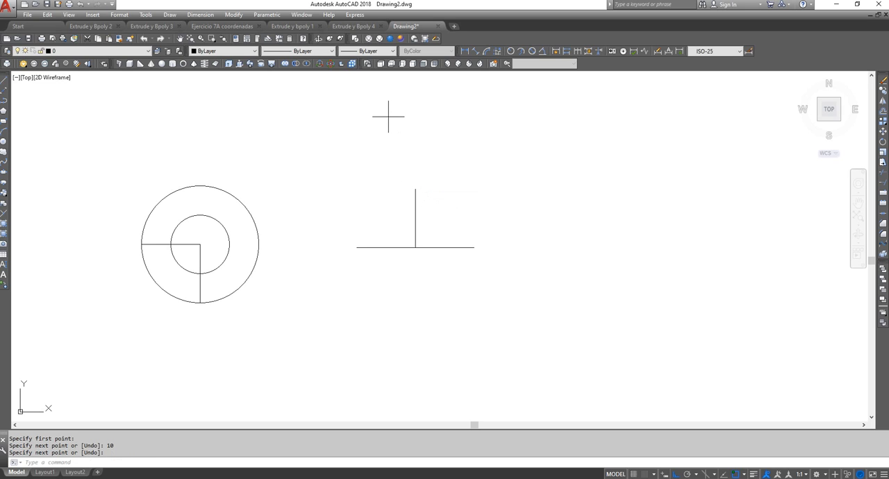
{"action": "key", "text": "Return"}
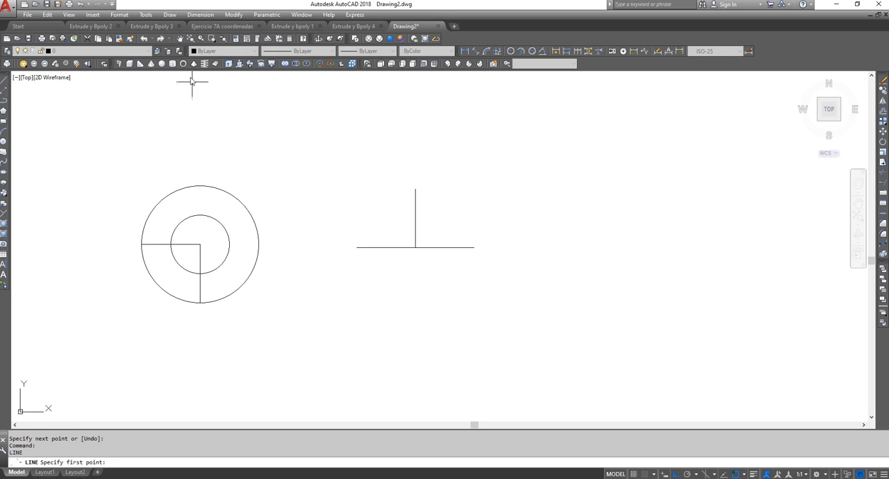
{"action": "left_click", "coordinate": [4, 142]}
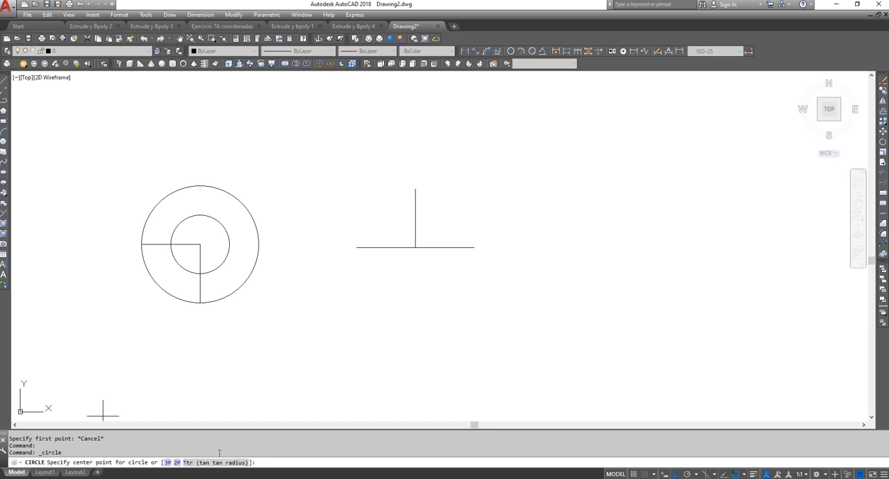
{"action": "key", "text": "Escape"}
{"action": "key", "text": "Escape"}
{"action": "key", "text": "Escape"}
{"action": "key", "text": "Escape"}
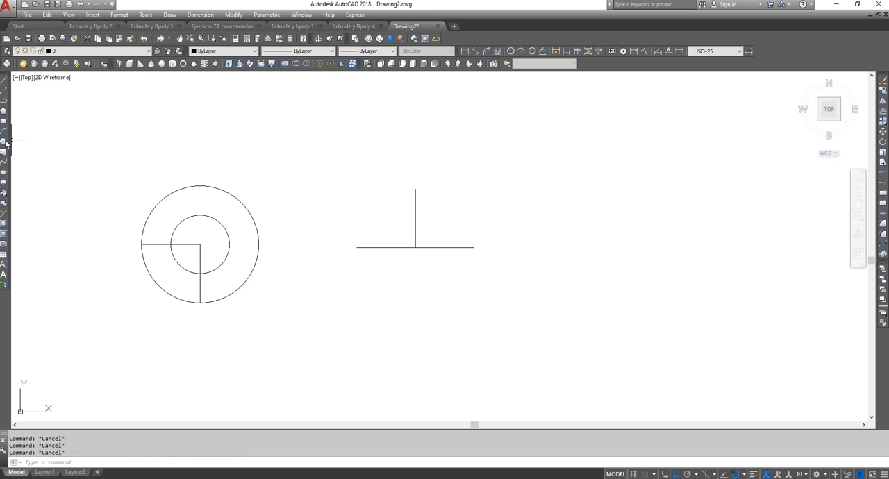
Draw a circle by center and diameter with a diameter of 20, centered on the midpoint of the 20-unit horizontal line
{"action": "left_click", "coordinate": [170, 15]}
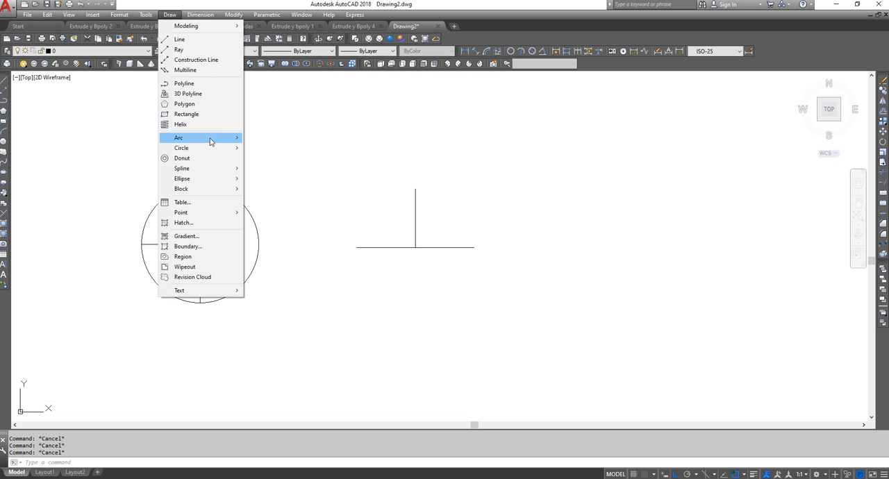
{"action": "mouse_move", "coordinate": [218, 150]}
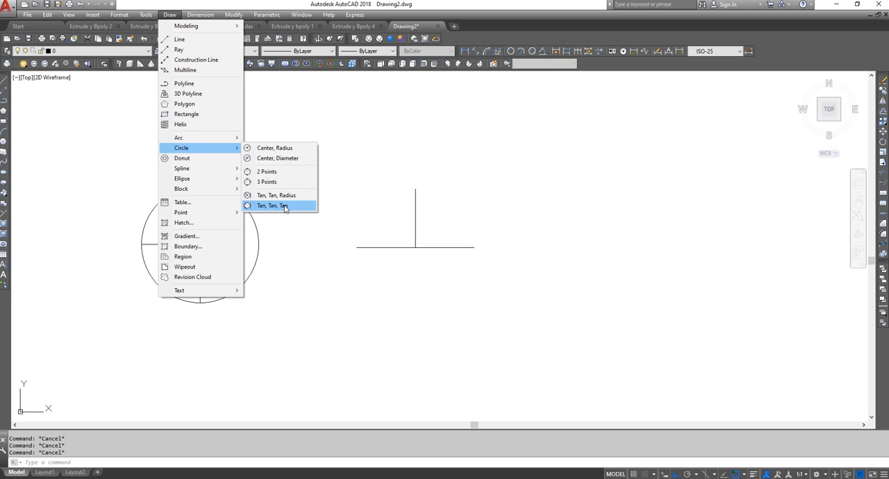
{"action": "left_click", "coordinate": [281, 160]}
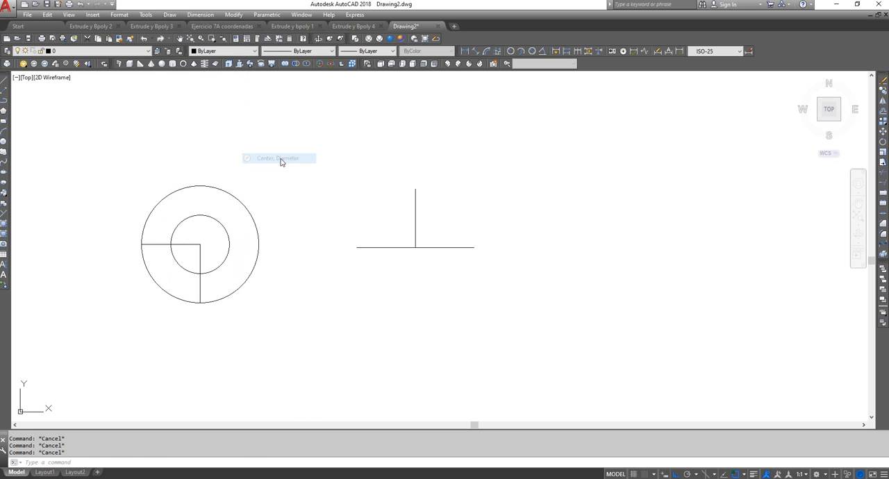
{"action": "left_click", "coordinate": [415, 247]}
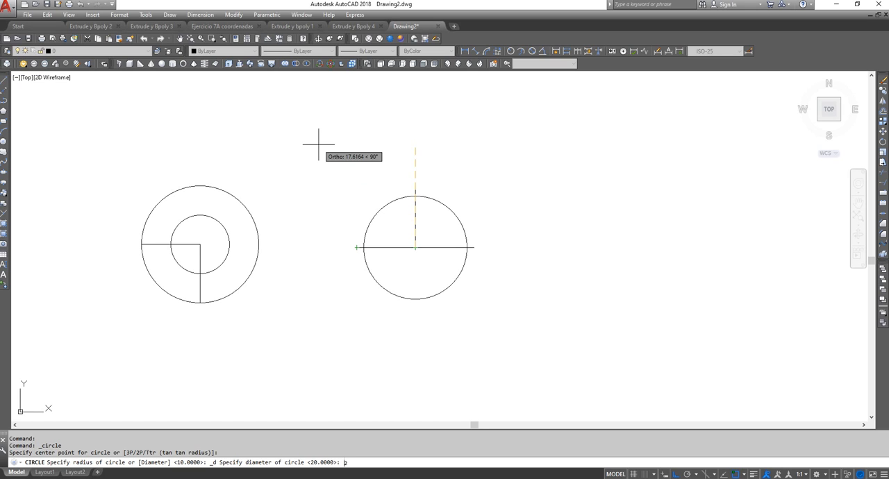
{"action": "key", "text": "Return"}
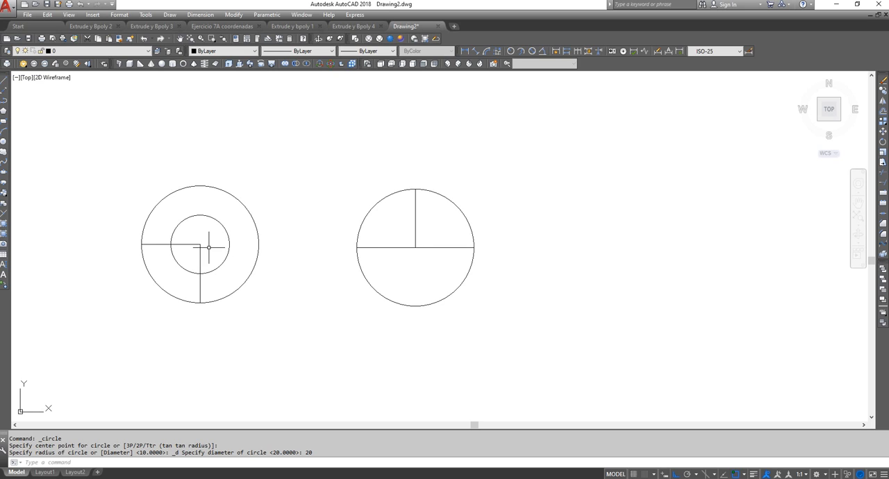
Delete the vertical helper line inside the 20-unit-diameter circle
{"action": "left_click", "coordinate": [433, 224]}
{"action": "left_click", "coordinate": [400, 212]}
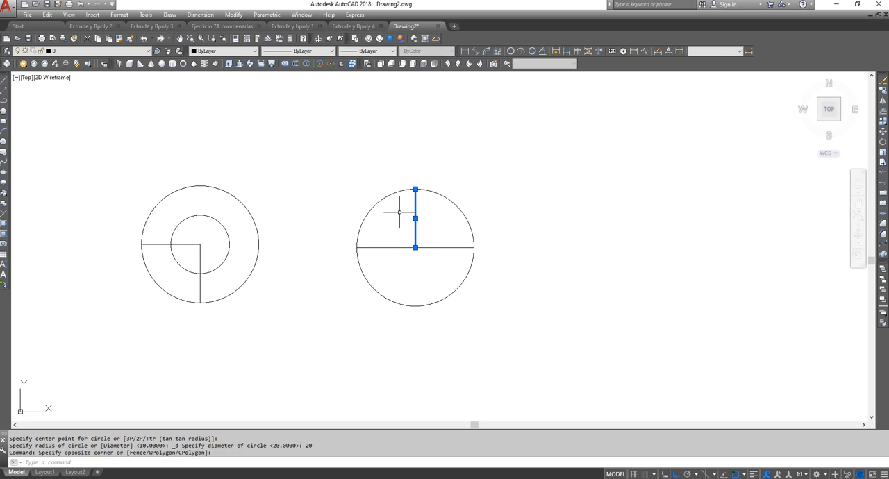
{"action": "key", "text": "Delete"}
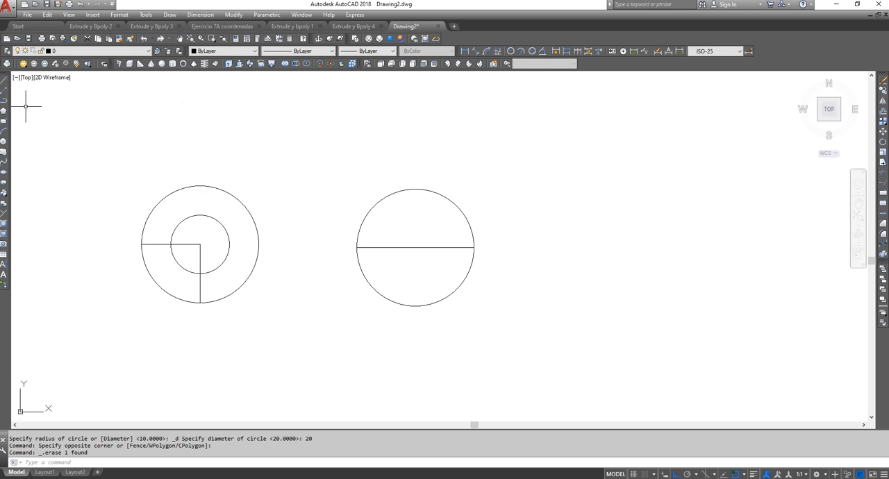
Draw end-to-end horizontal segments of 5, 20 and 5 units beside the second circle, and delete the middle 20-unit segment
{"action": "left_click", "coordinate": [4, 80]}
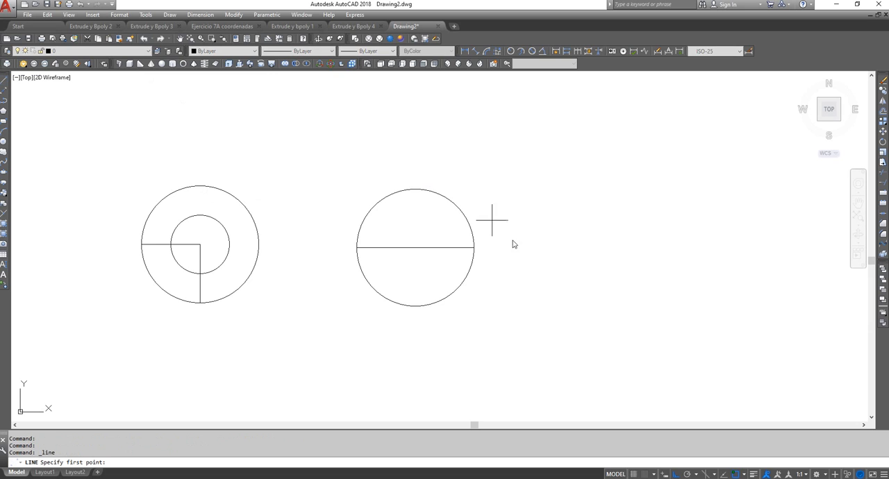
{"action": "left_click", "coordinate": [548, 247]}
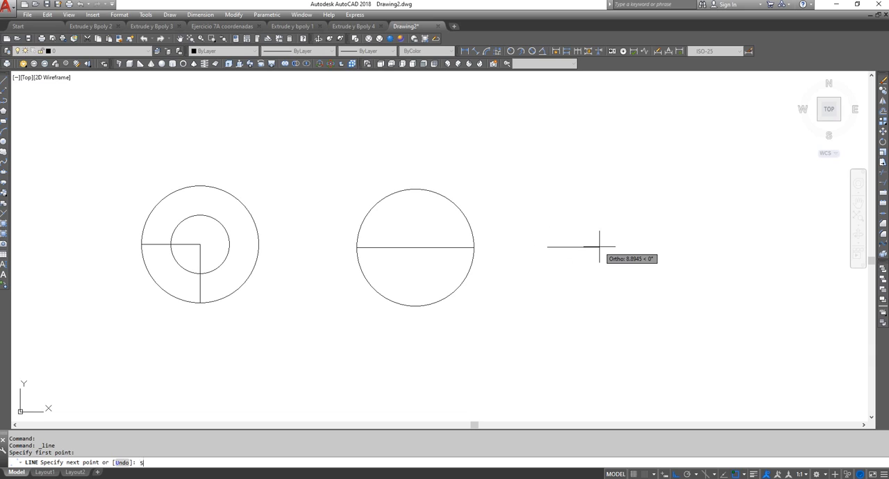
{"action": "key", "text": "Return"}
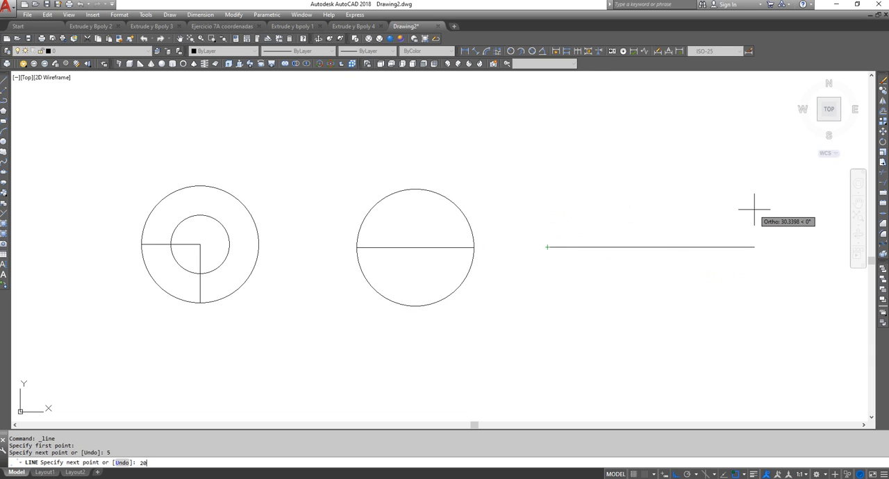
{"action": "type", "text": "20"}
{"action": "key", "text": "Return"}
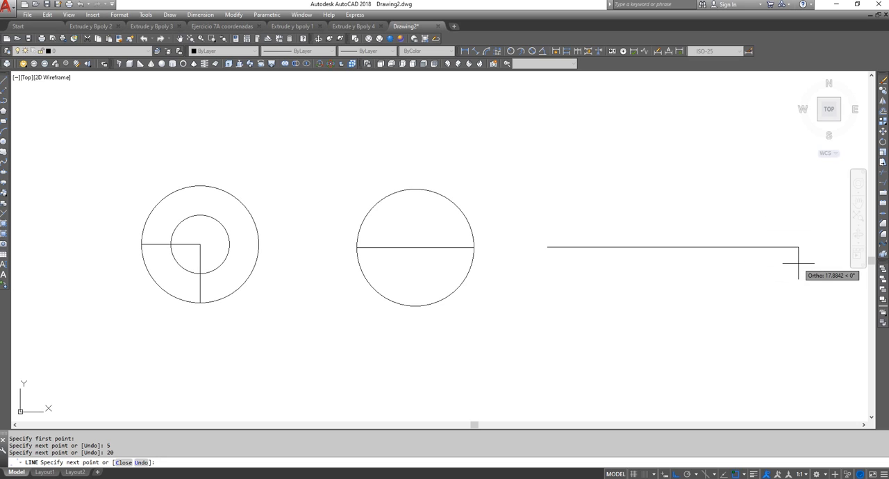
{"action": "key", "text": "Return"}
{"action": "key", "text": "Return"}
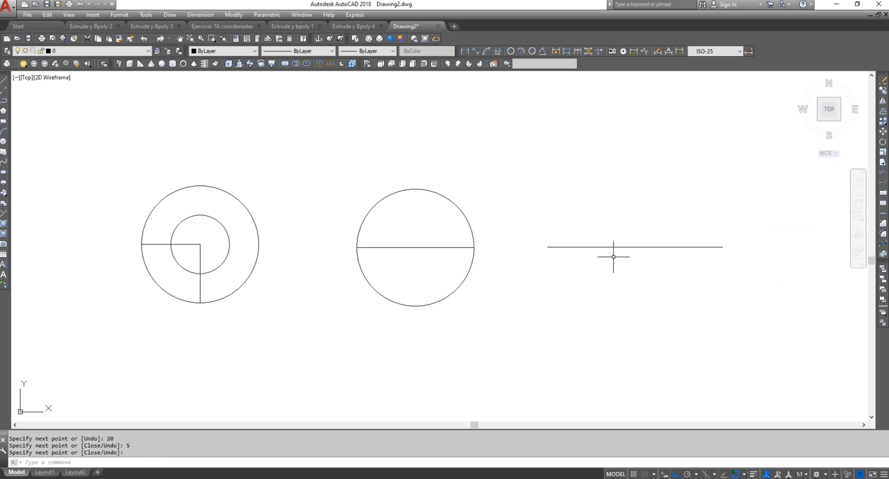
{"action": "left_click", "coordinate": [633, 247]}
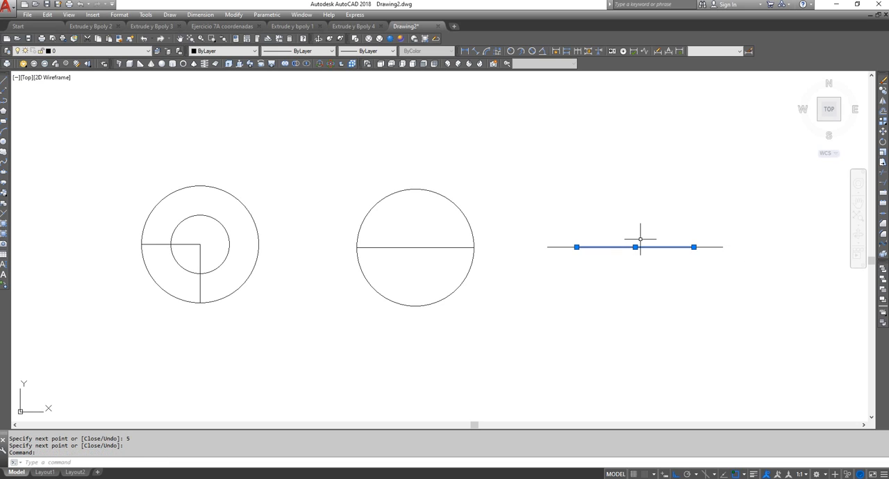
{"action": "key", "text": "Delete"}
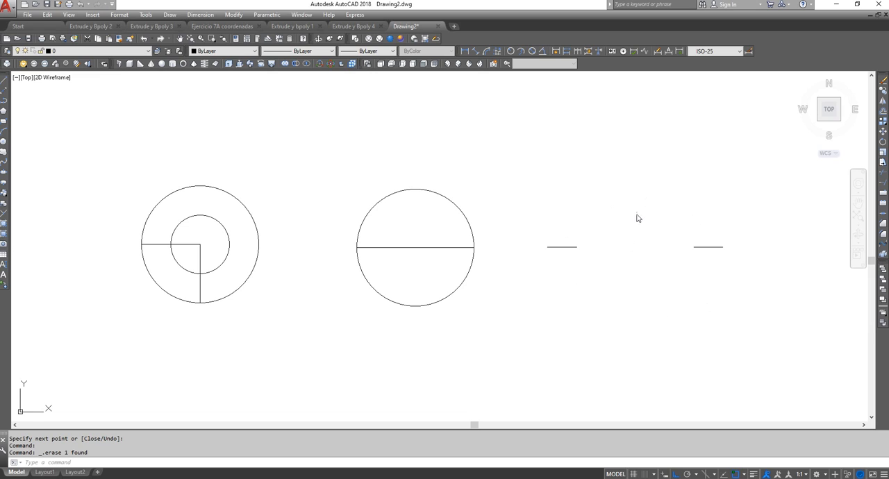
Draw a two-point circle whose diameter spans the inner endpoints of the two 5-unit lines
{"action": "left_click", "coordinate": [167, 18]}
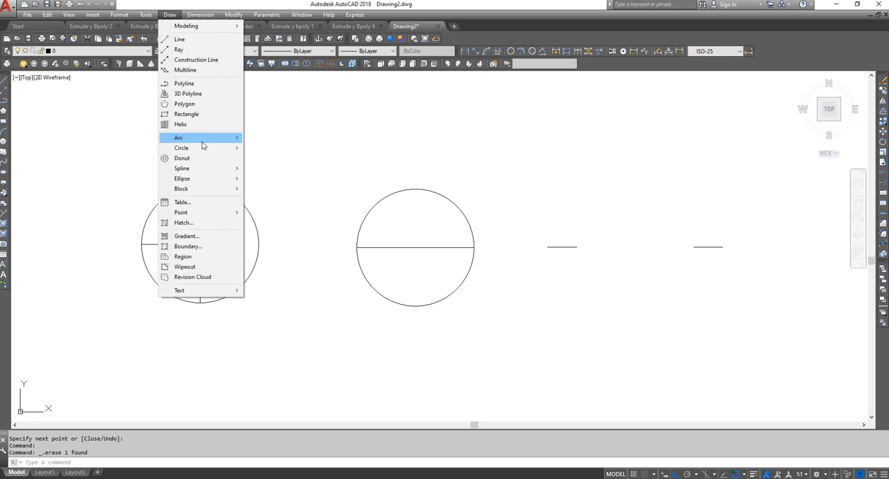
{"action": "mouse_move", "coordinate": [207, 148]}
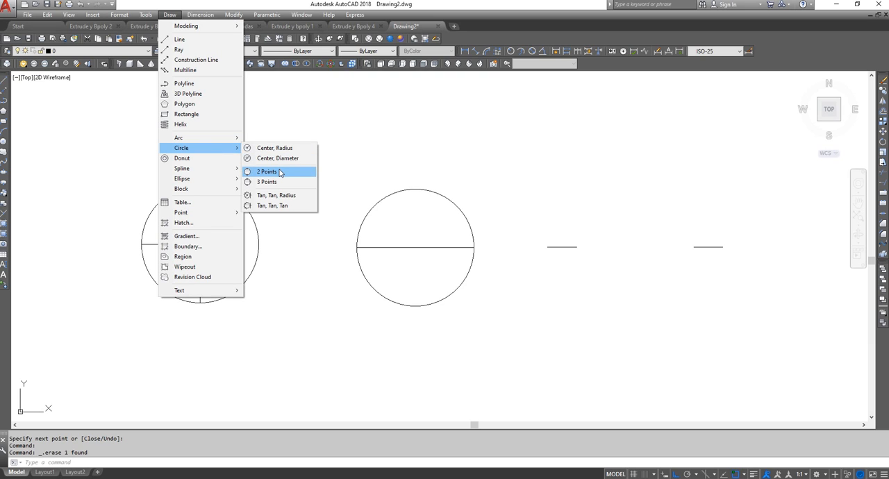
{"action": "left_click", "coordinate": [280, 173]}
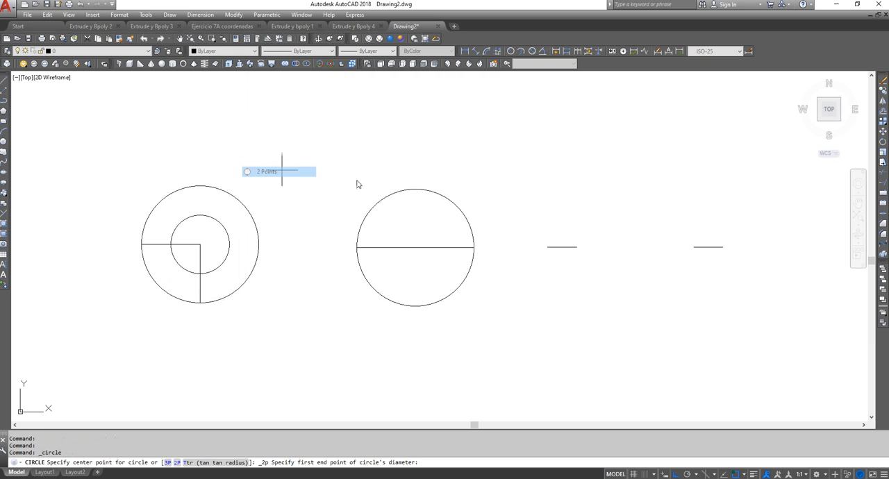
{"action": "left_click", "coordinate": [577, 248]}
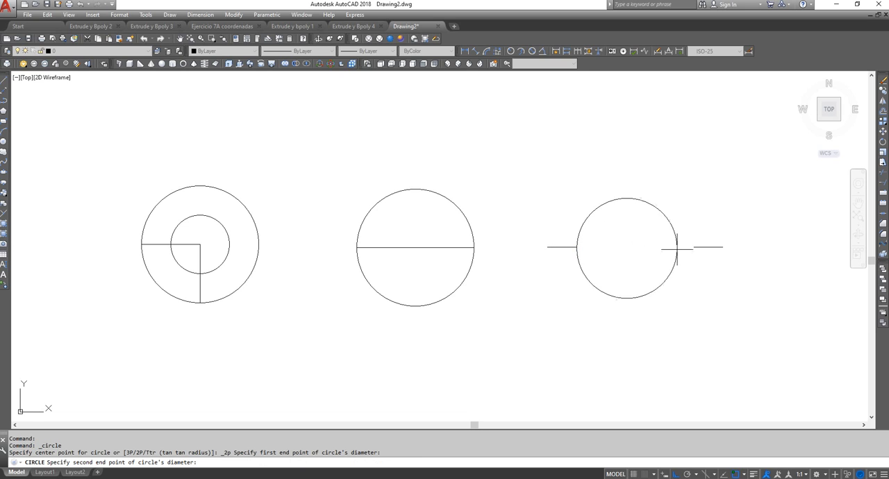
{"action": "left_click", "coordinate": [695, 247]}
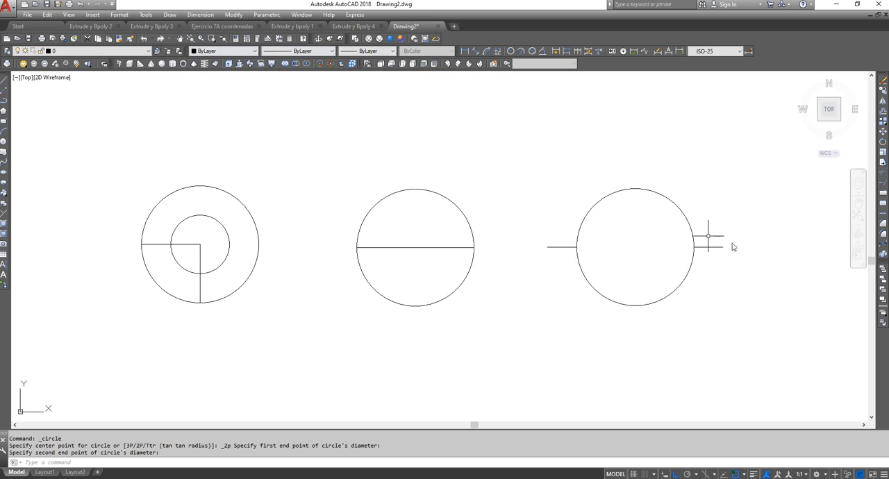
Copy the two short horizontal lines beside the two-point circle horizontally into the empty space to its right
{"action": "left_click", "coordinate": [883, 91]}
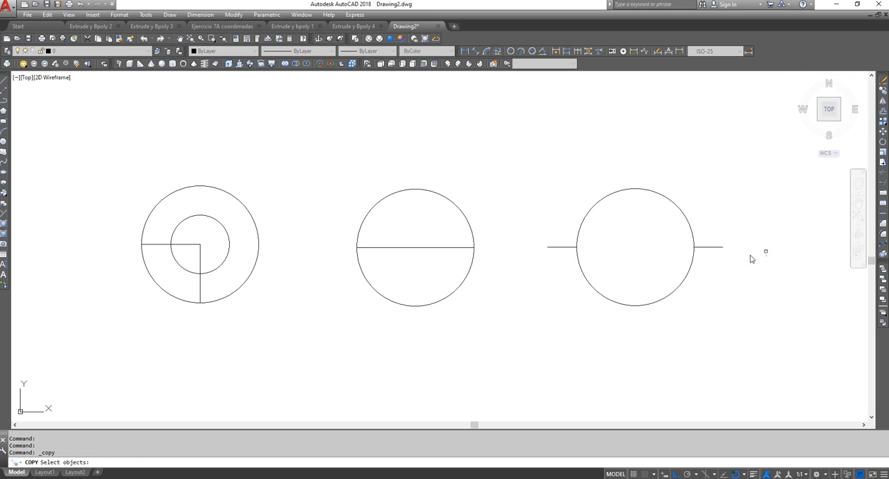
{"action": "left_click", "coordinate": [716, 247]}
{"action": "left_click", "coordinate": [560, 246]}
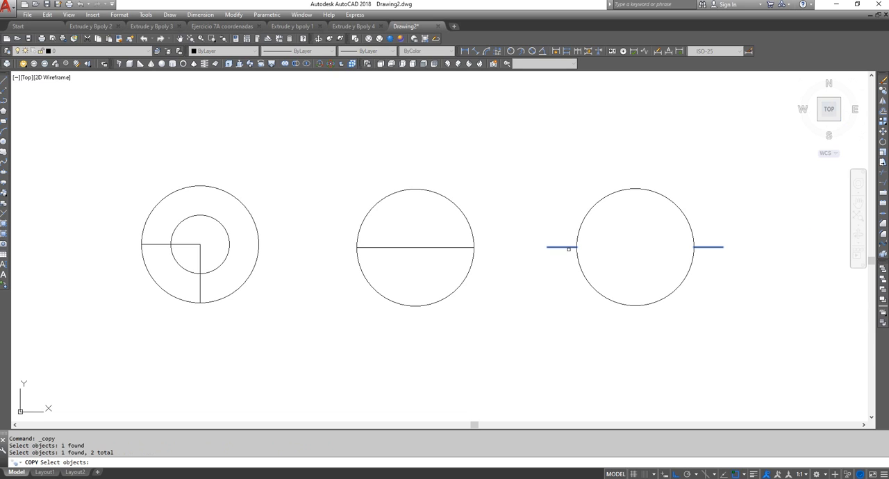
{"action": "key", "text": "Return"}
{"action": "left_click", "coordinate": [484, 329]}
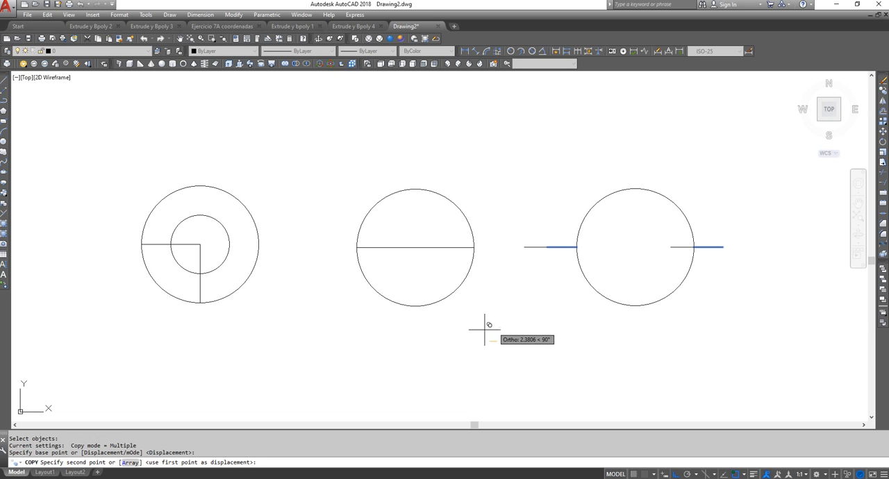
{"action": "left_click", "coordinate": [262, 80]}
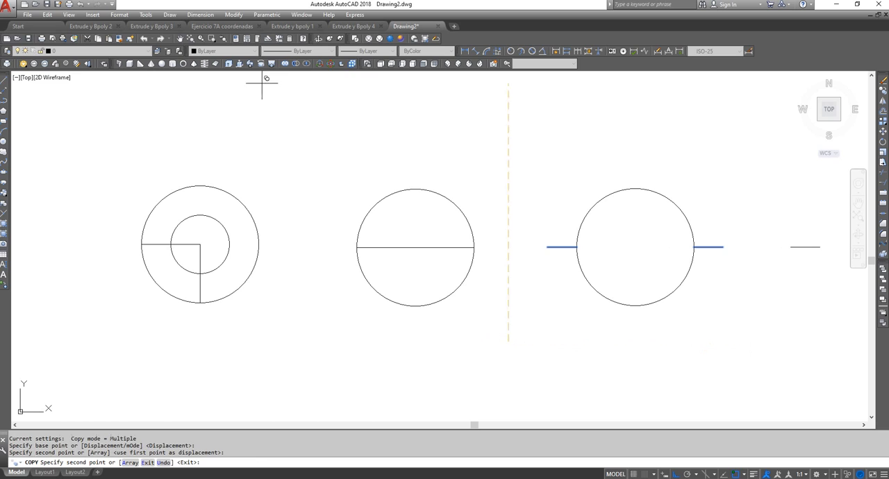
{"action": "left_click", "coordinate": [181, 43]}
{"action": "mouse_move", "coordinate": [595, 257]}
{"action": "left_mouse_down"}
{"action": "mouse_move", "coordinate": [512, 266]}
{"action": "mouse_move", "coordinate": [458, 289]}
{"action": "left_mouse_up"}
{"action": "scroll", "coordinate": [440, 232], "scroll_direction": "down", "scroll_amount": 4}
{"action": "scroll", "coordinate": [492, 245], "scroll_direction": "up", "scroll_amount": 2}
{"action": "right_click", "coordinate": [456, 185]}
{"action": "left_click", "coordinate": [479, 192]}
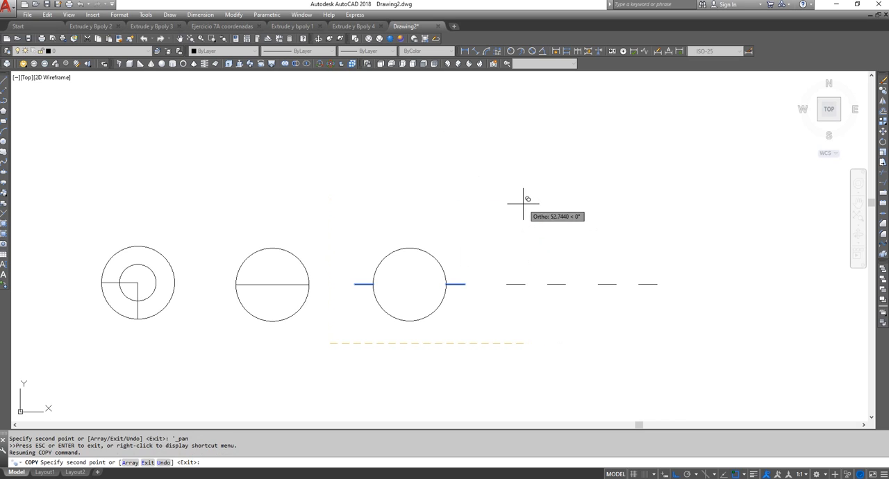
{"action": "key", "text": "Escape"}
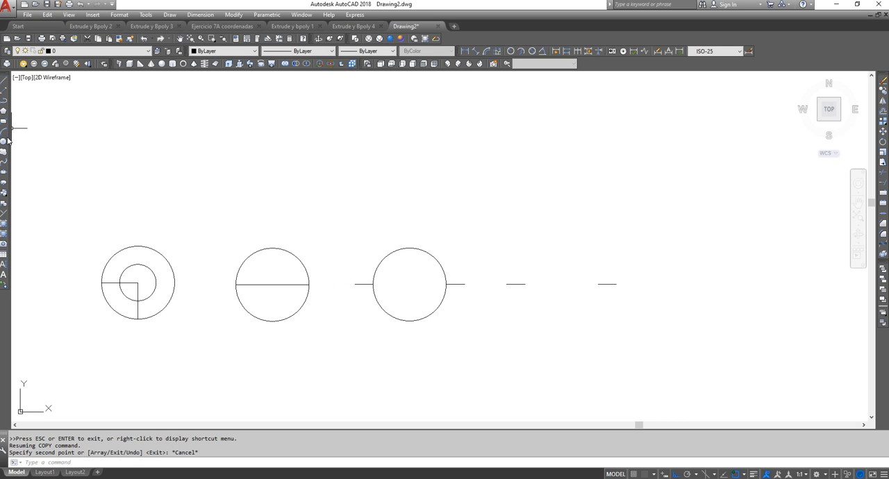
Draw a vertical line about 6.7 units long above the gap between the two copied short lines
{"action": "left_click", "coordinate": [5, 82]}
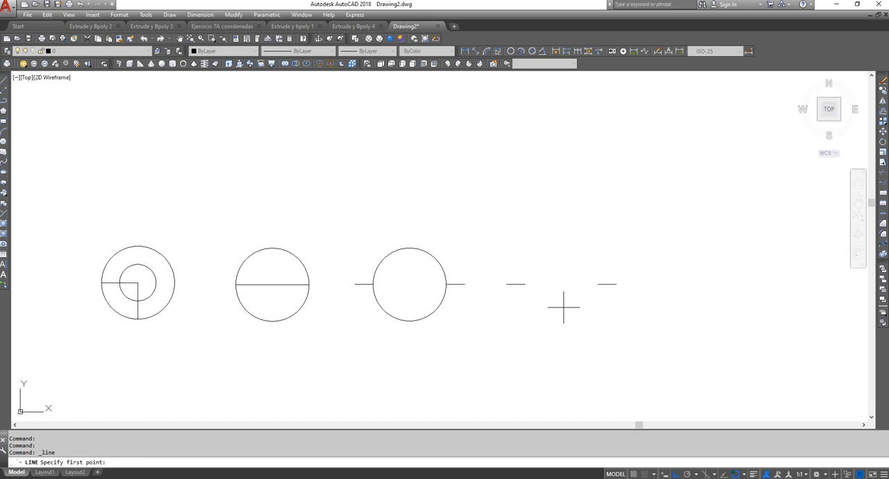
{"action": "left_click", "coordinate": [560, 258]}
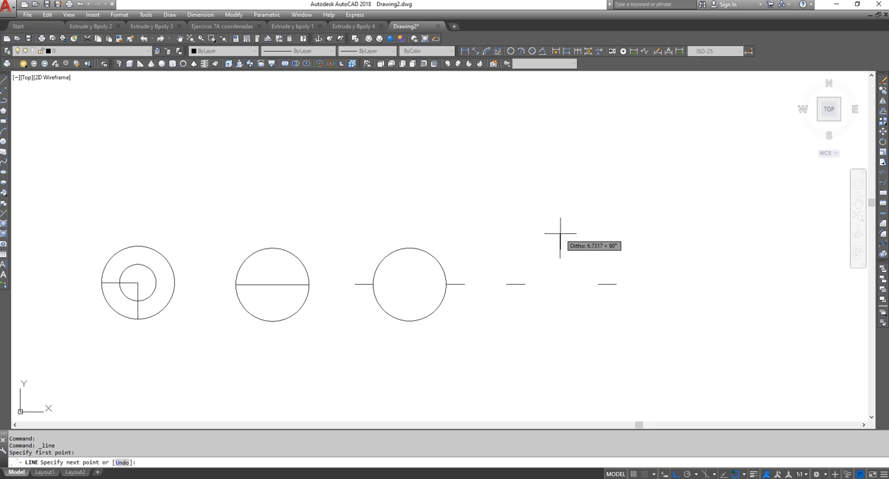
{"action": "right_click", "coordinate": [564, 197]}
{"action": "left_click", "coordinate": [601, 202]}
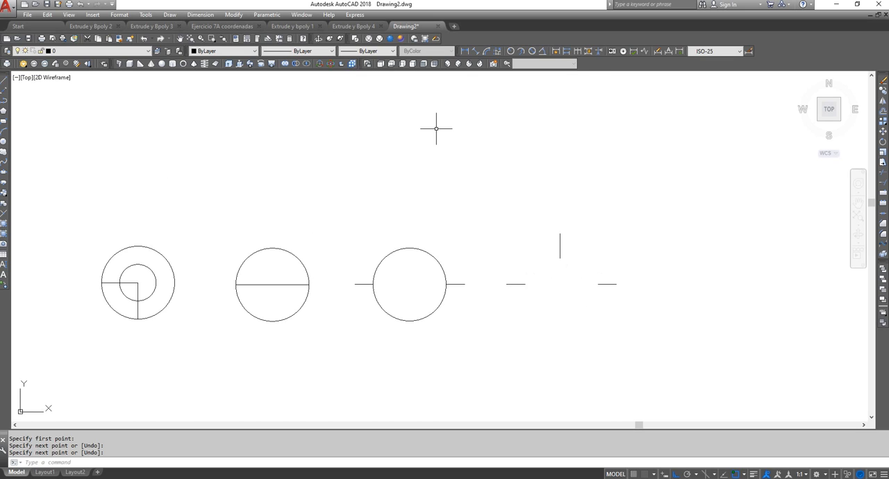
Draw a three-point circle through the inner endpoints of the copied short lines and the lower endpoint of the vertical line
{"action": "left_click", "coordinate": [170, 14]}
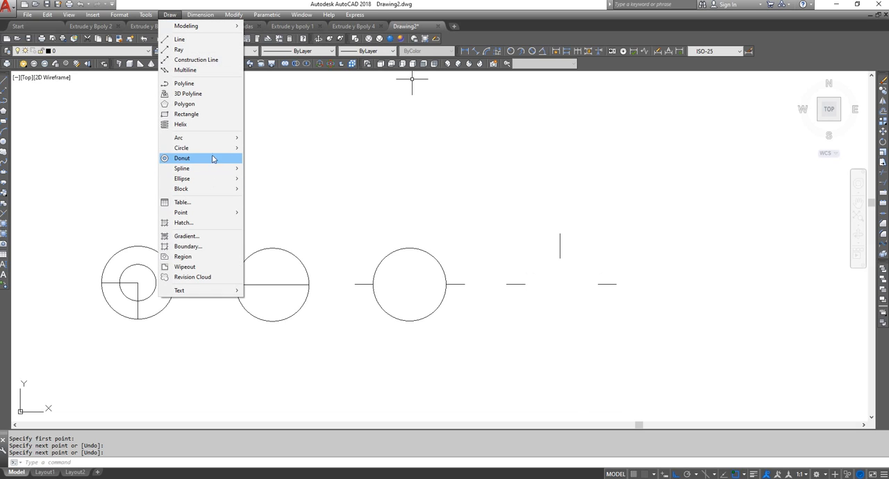
{"action": "mouse_move", "coordinate": [219, 151]}
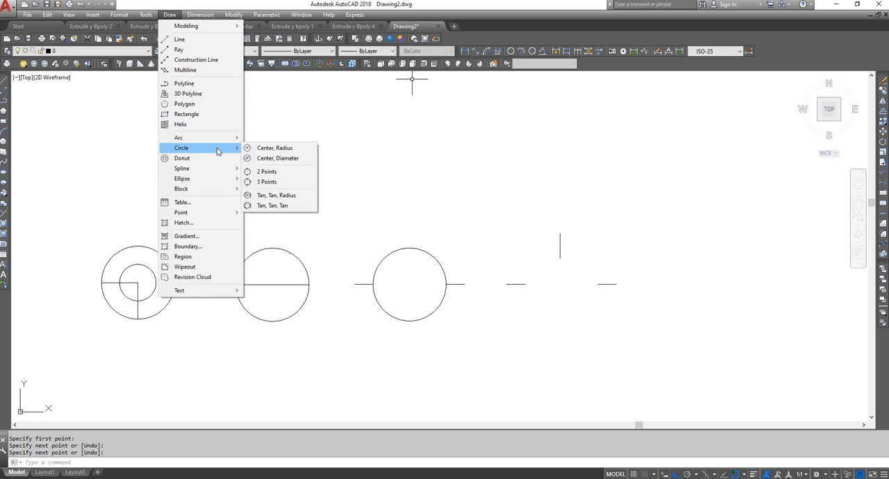
{"action": "left_click", "coordinate": [268, 182]}
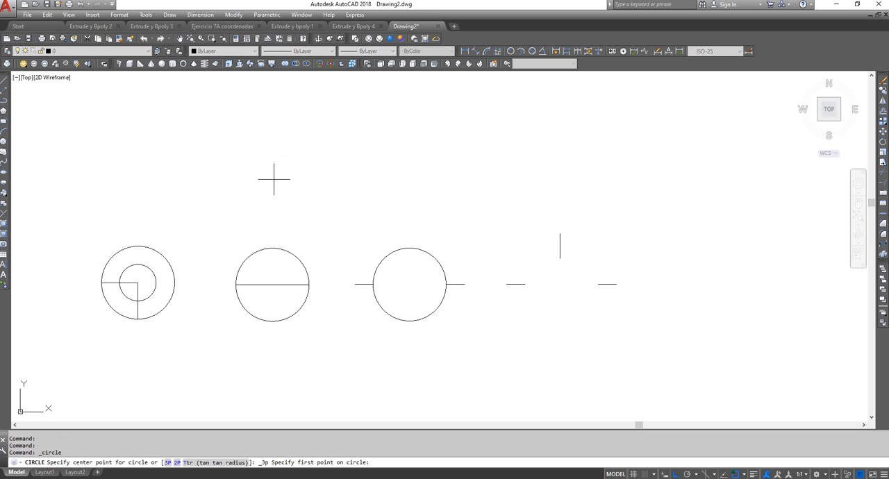
{"action": "left_click", "coordinate": [525, 285]}
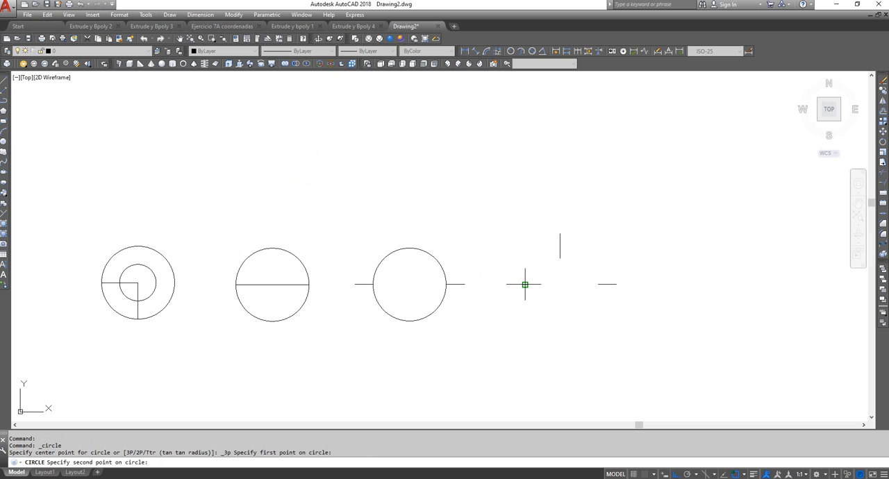
{"action": "left_click", "coordinate": [560, 259]}
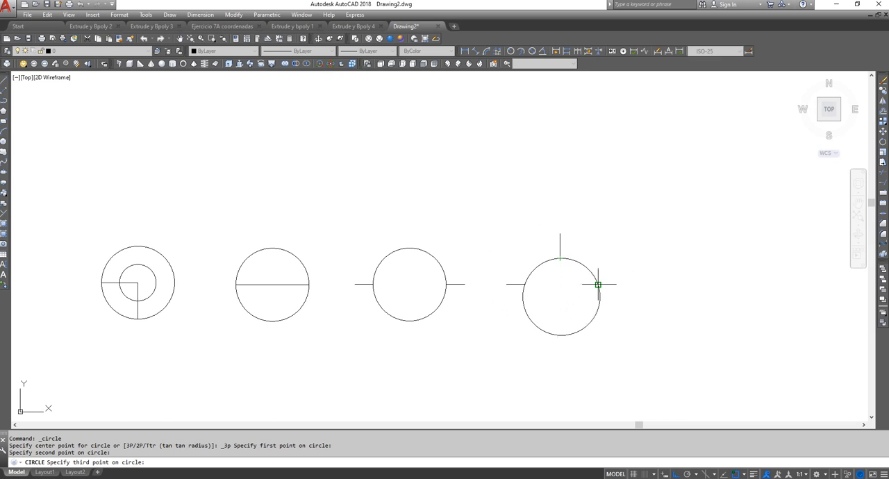
{"action": "left_click", "coordinate": [598, 284]}
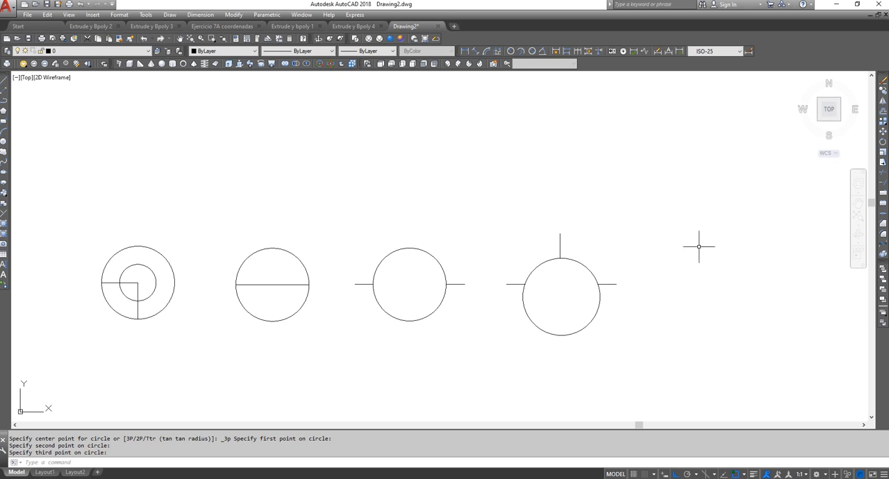
Pan the drawing upward to clear empty space below the row of circles
{"action": "left_click", "coordinate": [183, 37]}
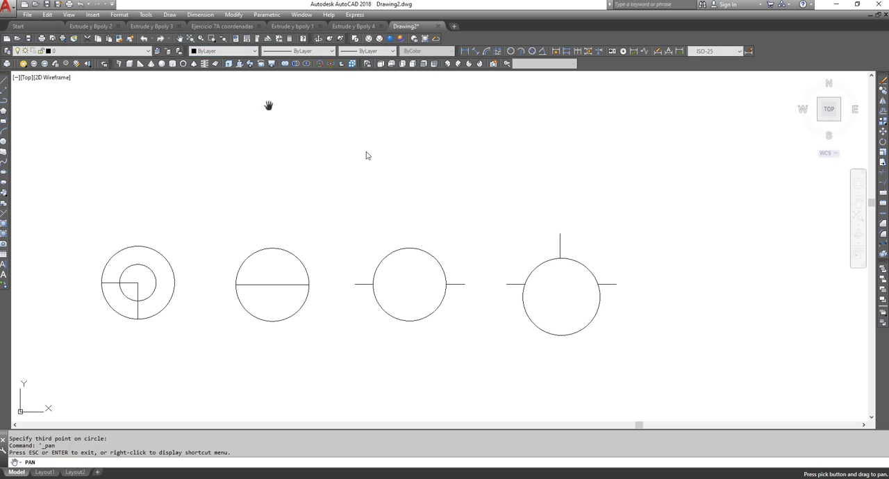
{"action": "left_click_drag", "start_coordinate": [465, 196], "coordinate": [518, 81]}
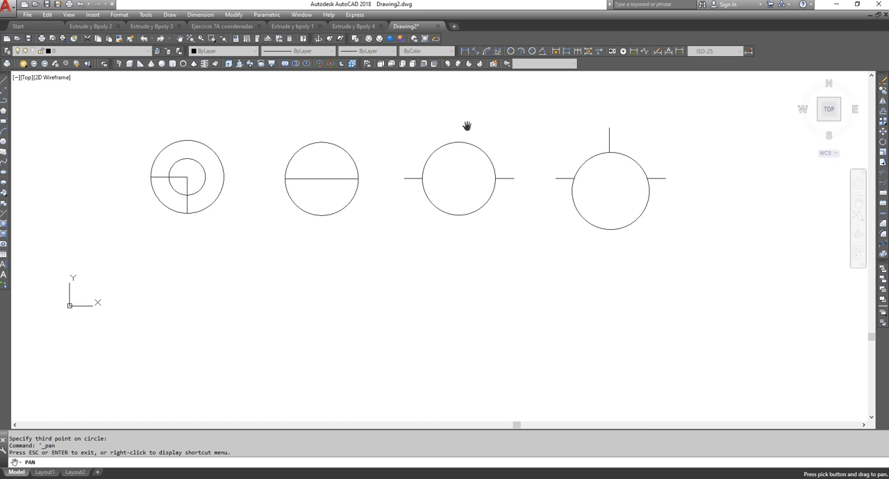
{"action": "right_click", "coordinate": [393, 114]}
{"action": "left_click", "coordinate": [403, 120]}
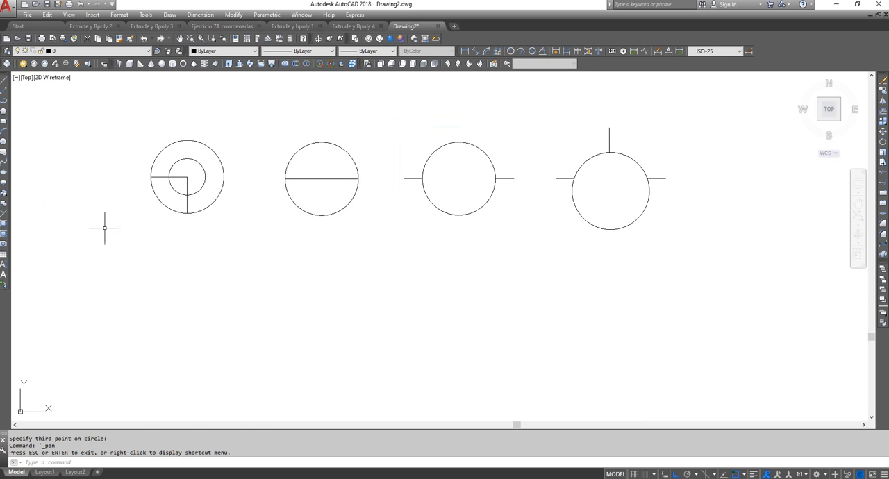
{"action": "left_click", "coordinate": [170, 14]}
{"action": "mouse_move", "coordinate": [146, 15]}
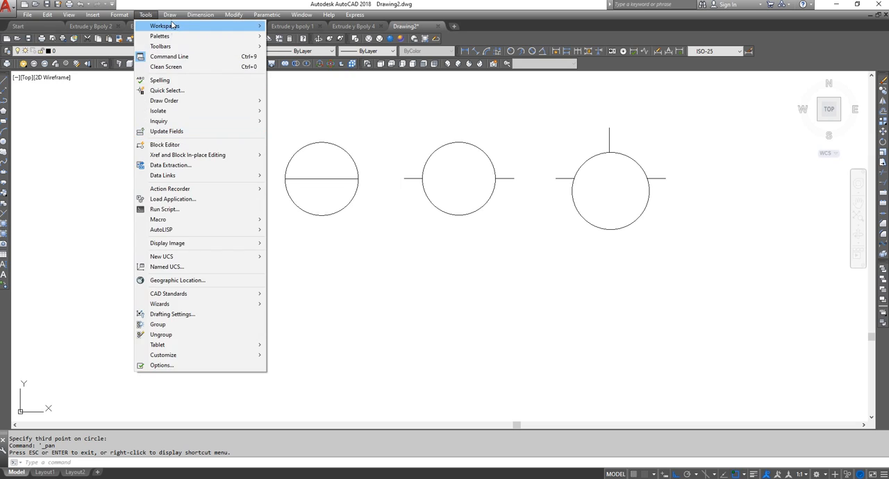
{"action": "mouse_move", "coordinate": [228, 155]}
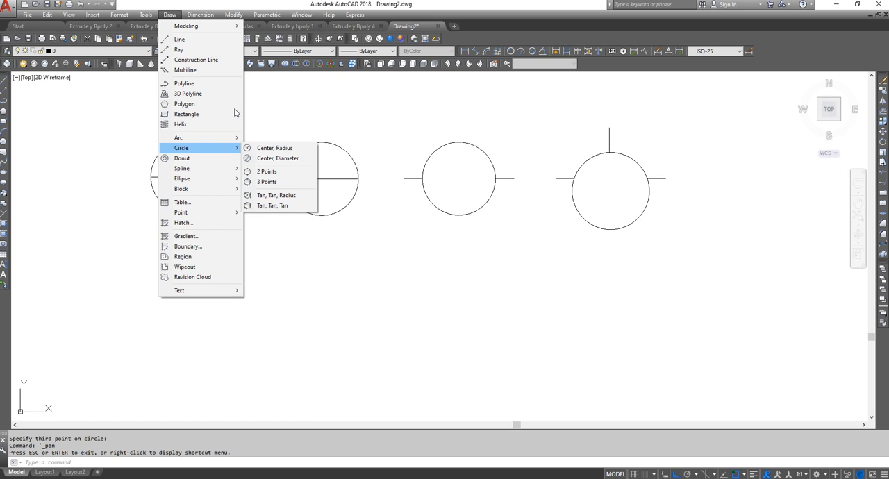
{"action": "key", "text": "Escape"}
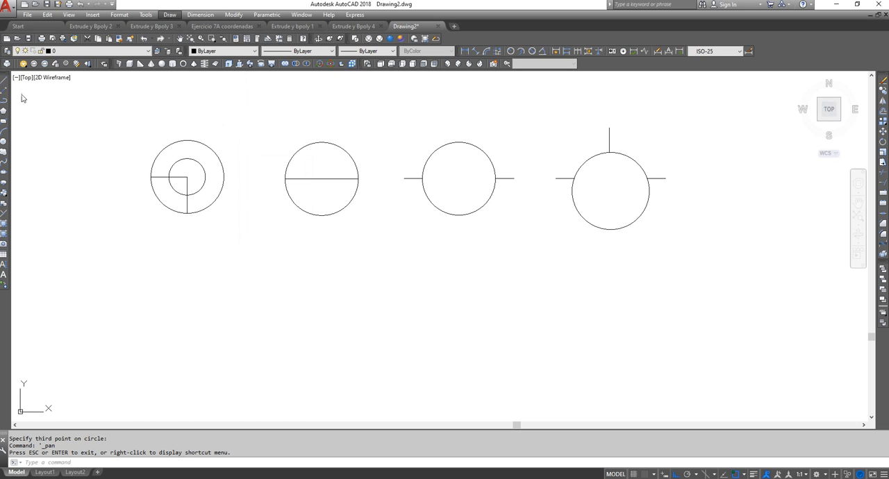
Draw an L-shape in the empty space below the circles, 20 units down and 20 units to the right
{"action": "left_click", "coordinate": [5, 81]}
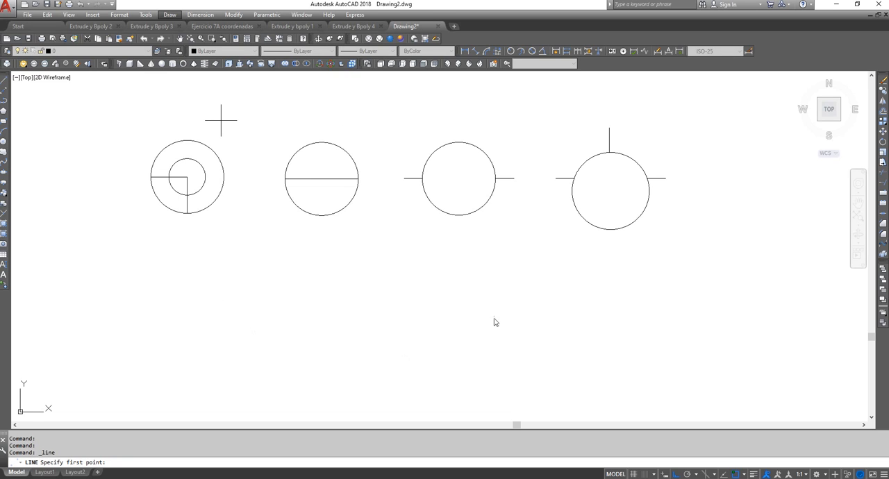
{"action": "left_click", "coordinate": [4, 82]}
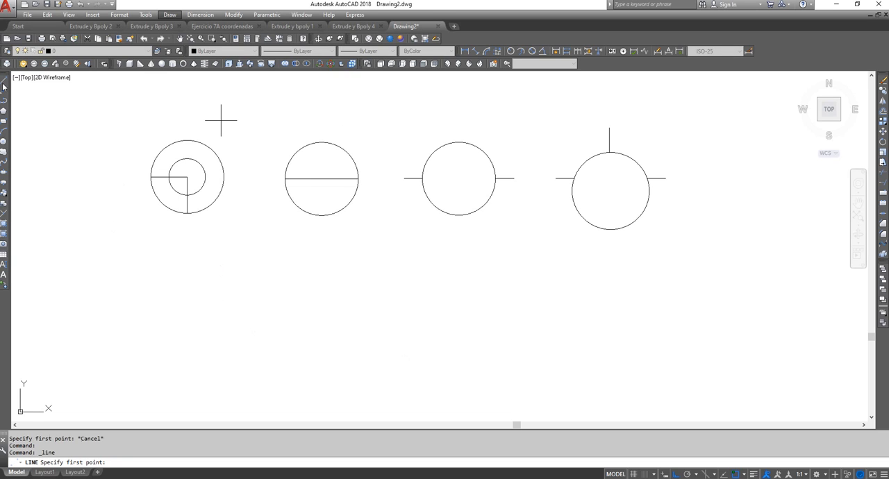
{"action": "left_click", "coordinate": [228, 264]}
{"action": "type", "text": "2"}
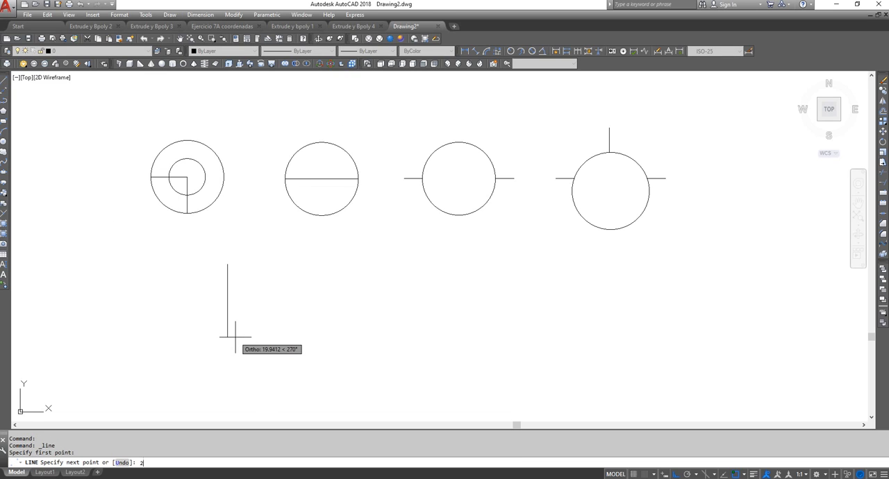
{"action": "type", "text": "0"}
{"action": "key", "text": "Return"}
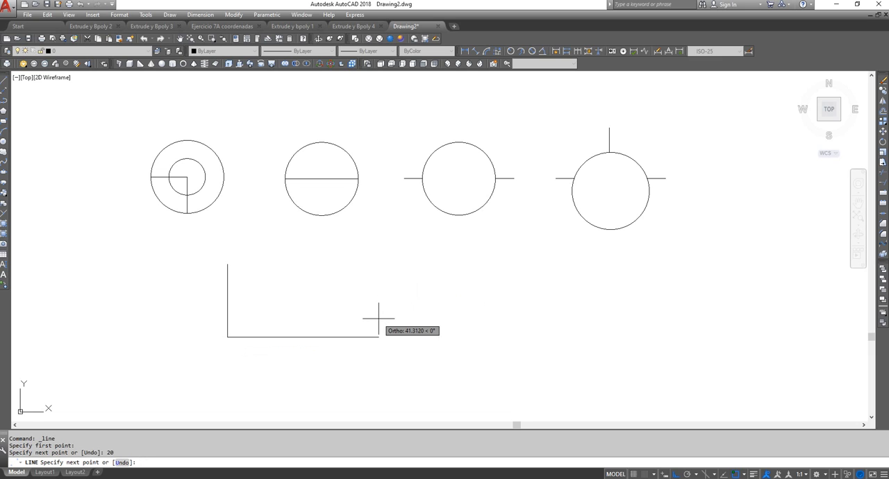
{"action": "type", "text": "20"}
{"action": "key", "text": "Return"}
{"action": "key", "text": "Return"}
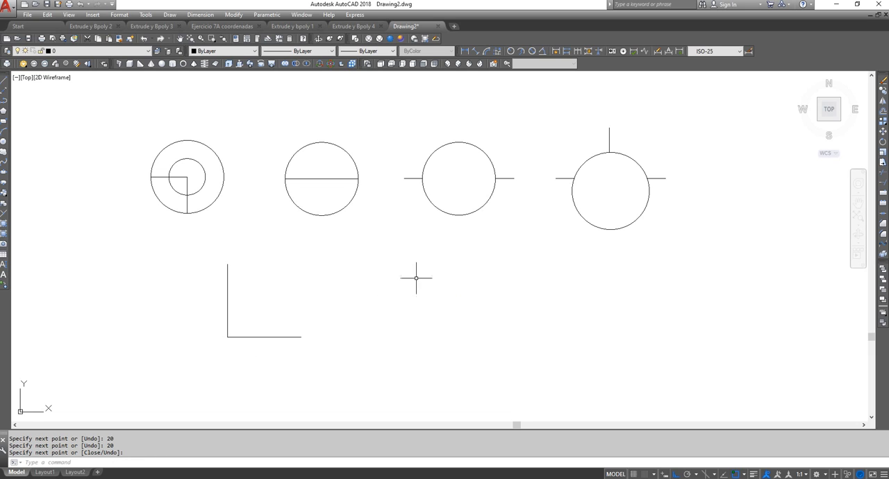
Draw an open U-shape to the right of the L-shape with three connected 20-unit lines
{"action": "right_click", "coordinate": [547, 282]}
{"action": "left_click", "coordinate": [561, 287]}
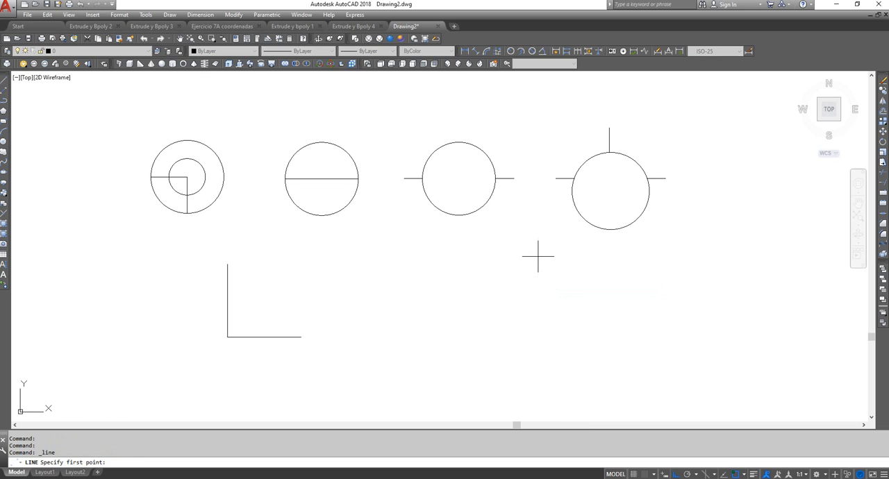
{"action": "left_click", "coordinate": [539, 257]}
{"action": "type", "text": "20"}
{"action": "key", "text": "Return"}
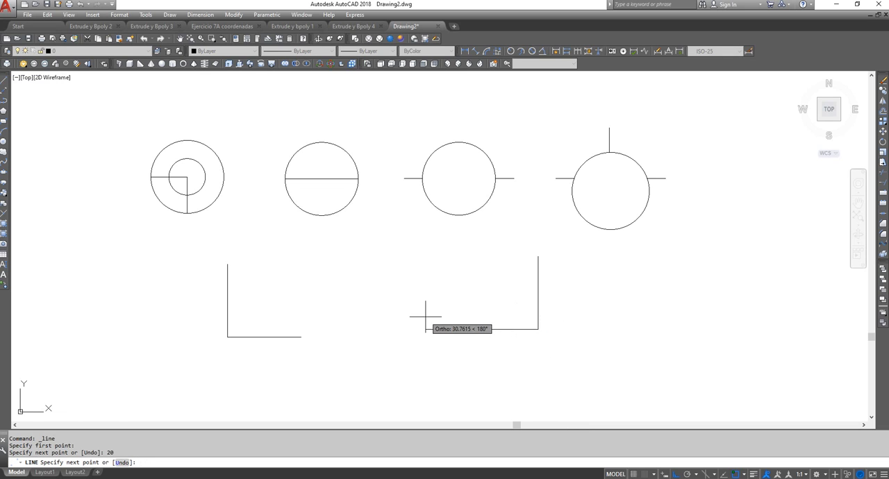
{"action": "type", "text": "20"}
{"action": "key", "text": "Return"}
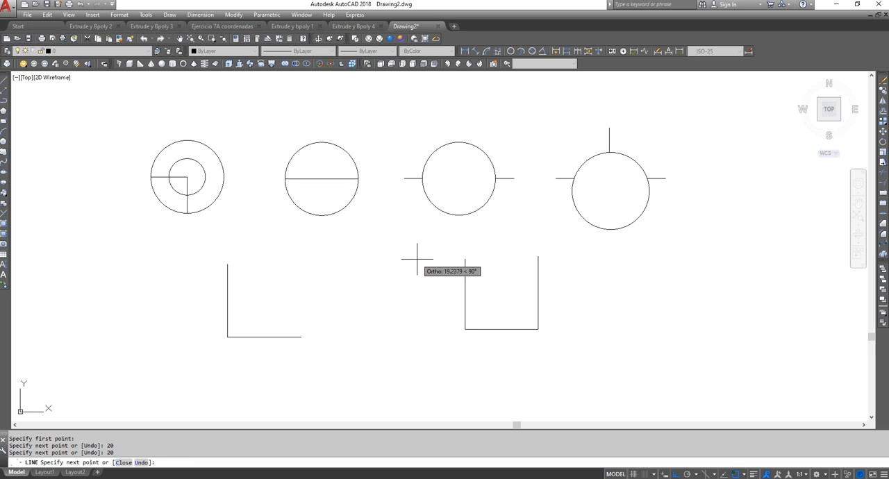
{"action": "type", "text": "20"}
{"action": "key", "text": "Return"}
{"action": "key", "text": "Return"}
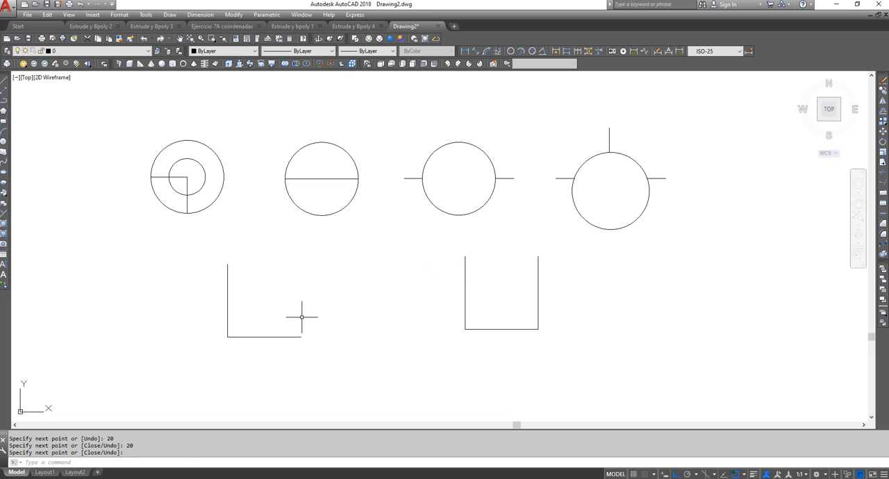
Draw a tangent-tangent-radius circle of radius 2 against the vertical and horizontal lines of the L-shape
{"action": "left_click", "coordinate": [170, 15]}
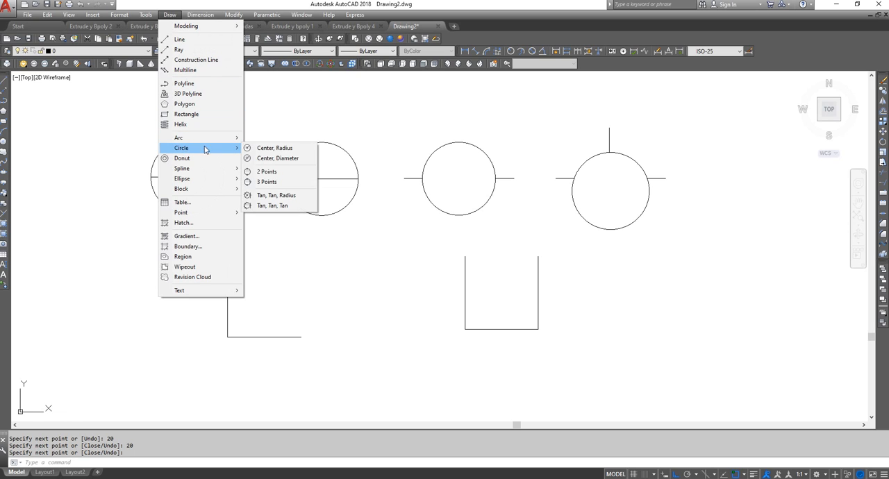
{"action": "left_click", "coordinate": [275, 196]}
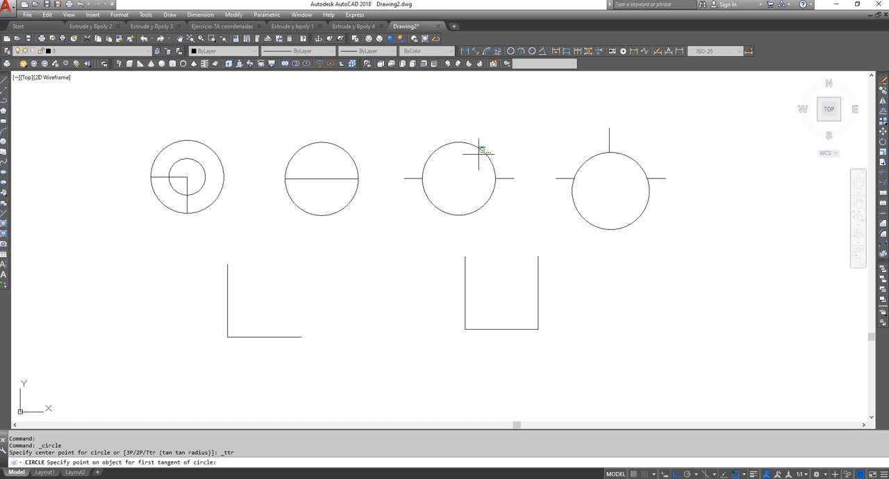
{"action": "left_click", "coordinate": [227, 302]}
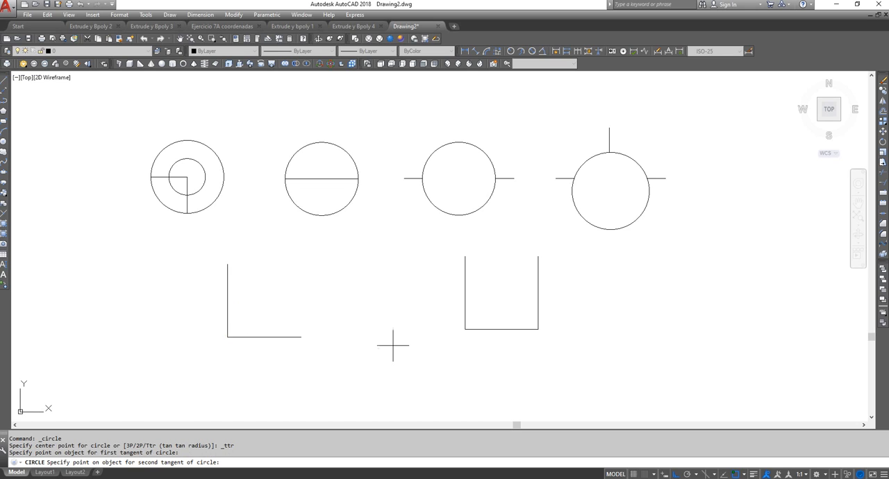
{"action": "left_click", "coordinate": [267, 337]}
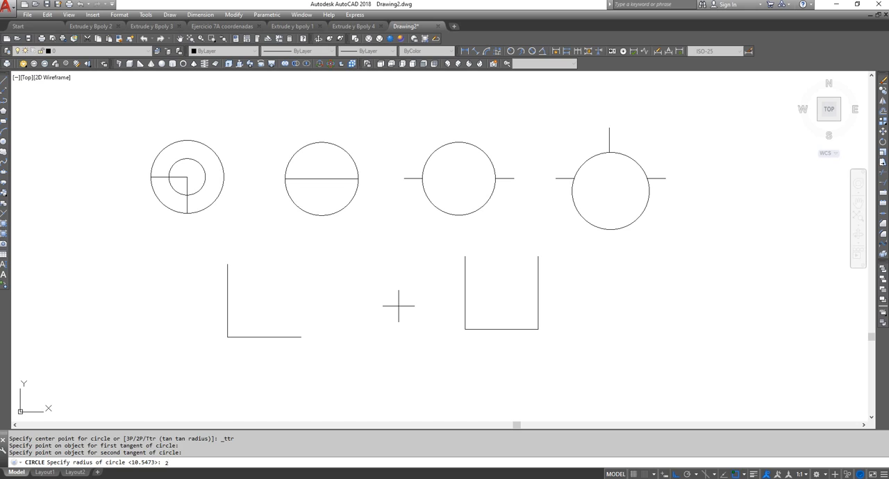
{"action": "key", "text": "Return"}
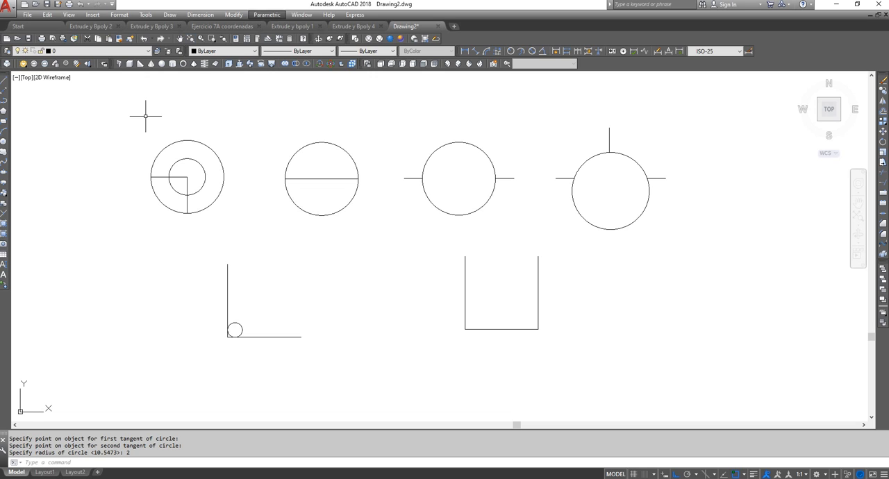
Add a second circle tangent to both lines of the L-shape, with a radius of 10
{"action": "left_click", "coordinate": [170, 14]}
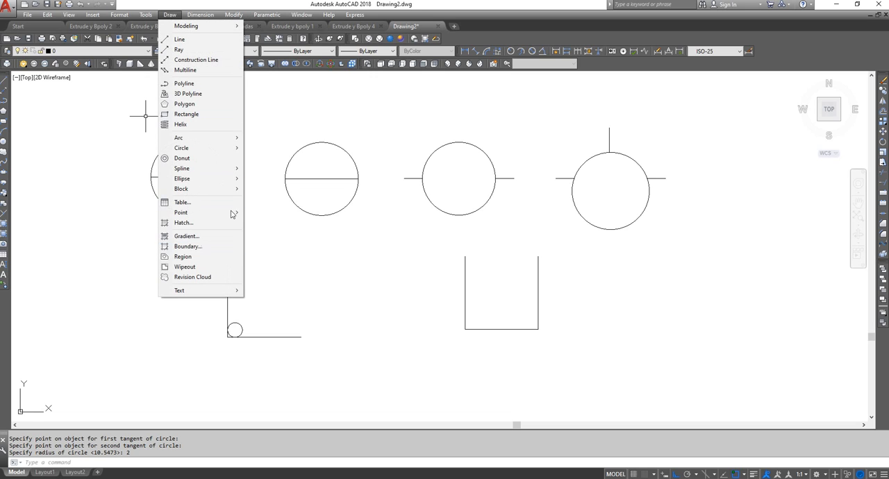
{"action": "mouse_move", "coordinate": [224, 149]}
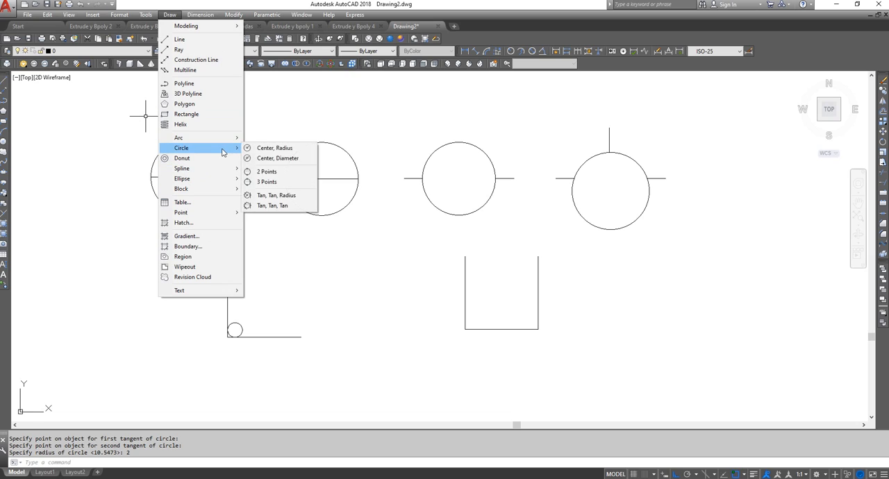
{"action": "left_click", "coordinate": [307, 197]}
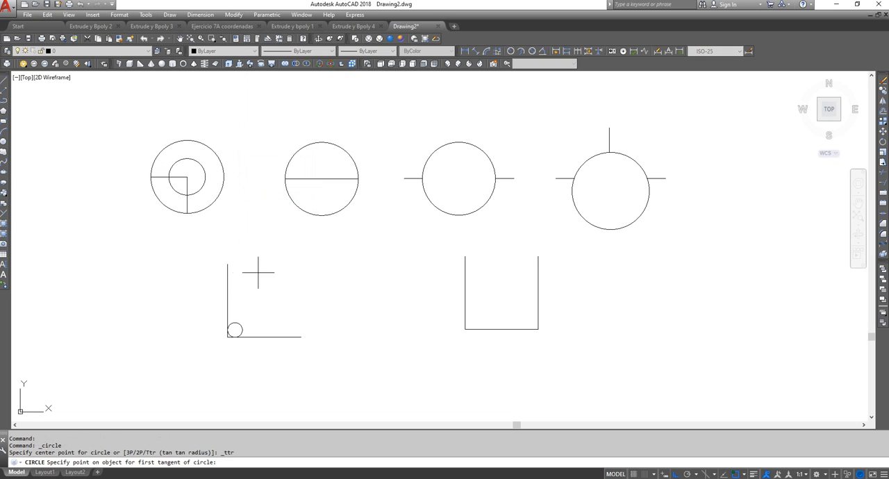
{"action": "left_click", "coordinate": [228, 305]}
{"action": "left_click", "coordinate": [267, 337]}
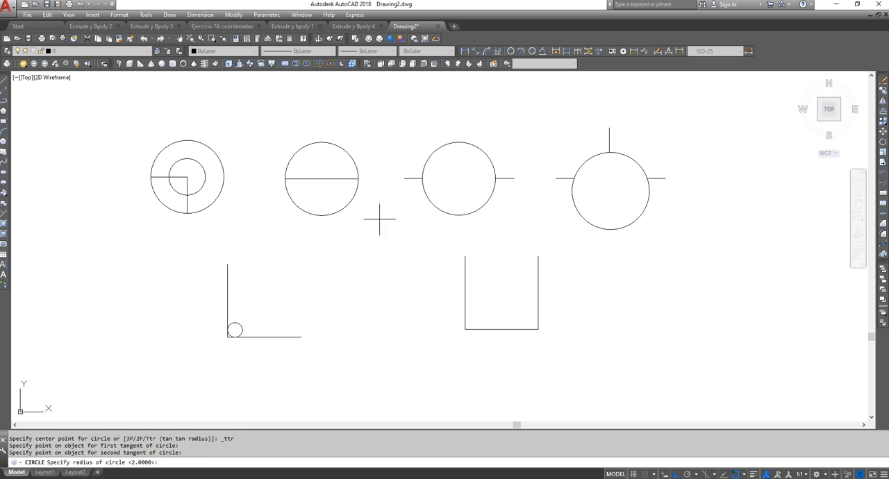
{"action": "type", "text": "10"}
{"action": "key", "text": "Return"}
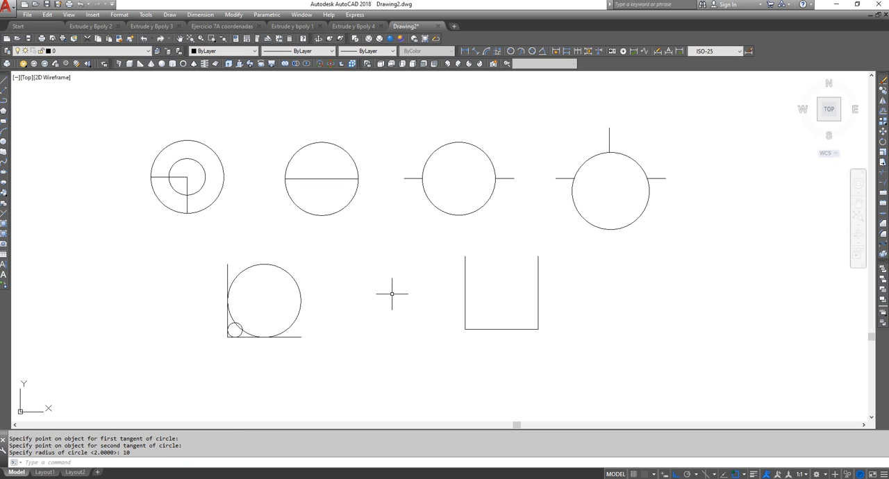
Add a large tangent-tangent-radius circle of radius 20 touching both lines of the L-shape
{"action": "right_click", "coordinate": [310, 228]}
{"action": "left_click", "coordinate": [337, 237]}
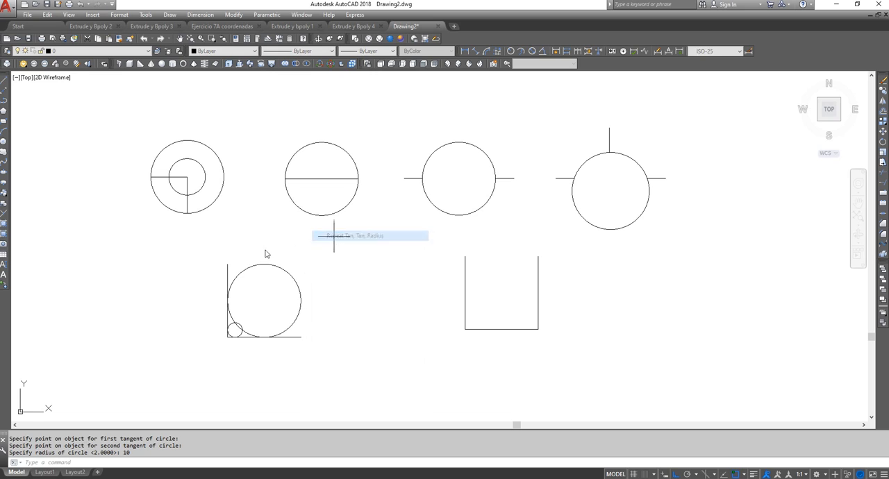
{"action": "left_click", "coordinate": [226, 269]}
{"action": "left_click", "coordinate": [300, 338]}
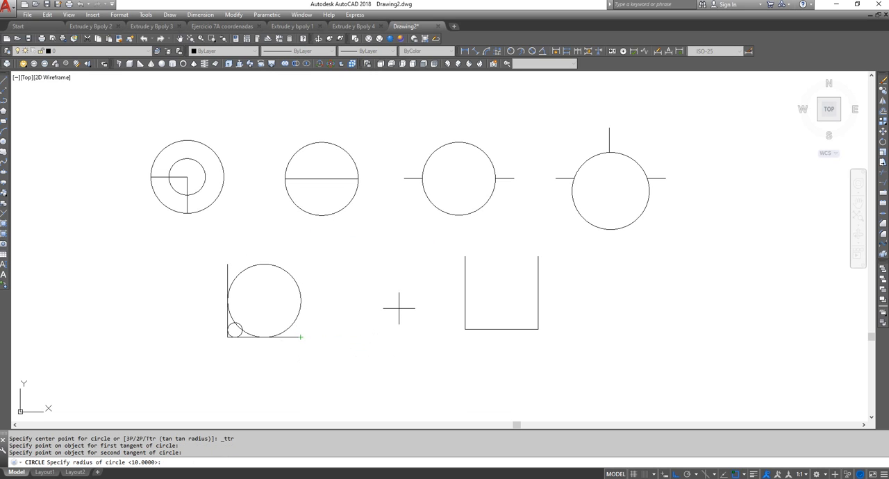
{"action": "type", "text": "20"}
{"action": "key", "text": "Return"}
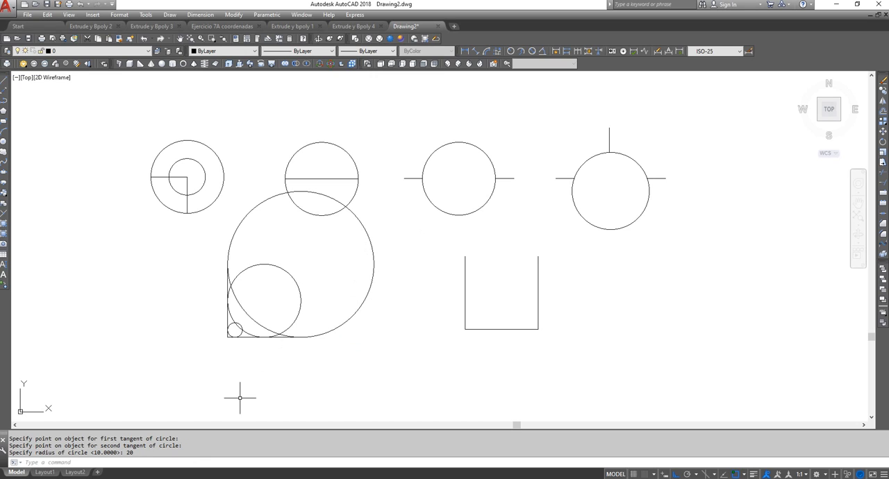
Add a tangent-tangent-radius circle of radius 4 in the corner of the L-shape
{"action": "right_click", "coordinate": [240, 235]}
{"action": "left_click", "coordinate": [278, 240]}
{"action": "left_click", "coordinate": [229, 318]}
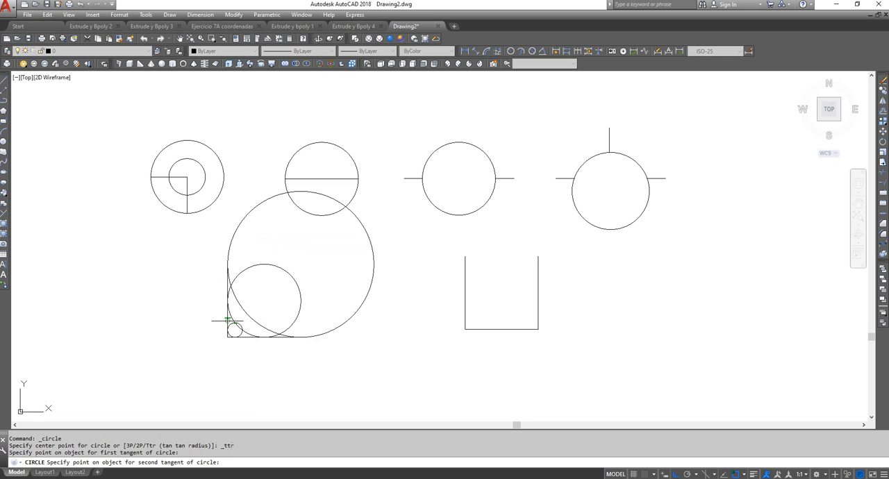
{"action": "left_click", "coordinate": [248, 336]}
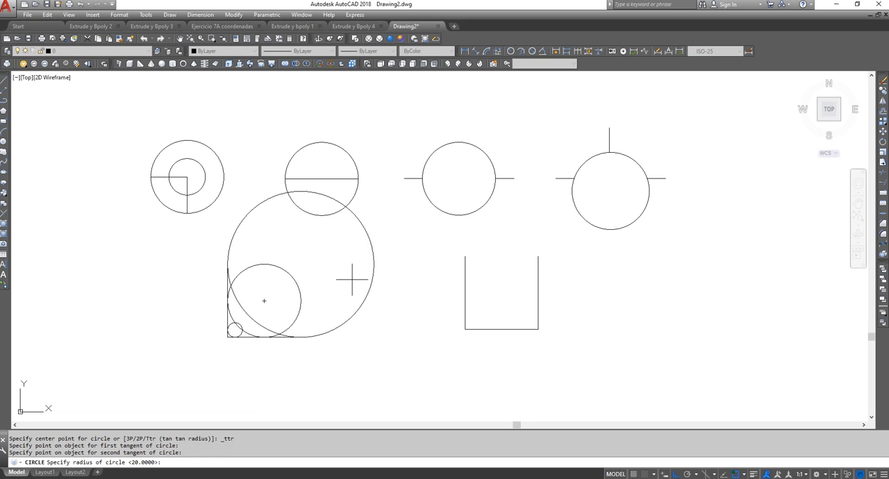
{"action": "type", "text": "4"}
{"action": "key", "text": "Return"}
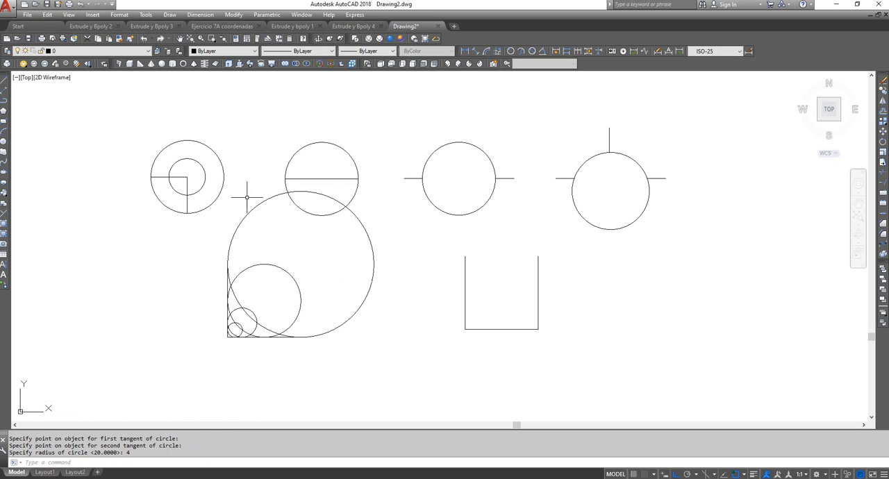
Add another circle in the L-shape's corner by tangent, tangent and radius, with a radius of 6
{"action": "right_click", "coordinate": [229, 207]}
{"action": "left_click", "coordinate": [246, 218]}
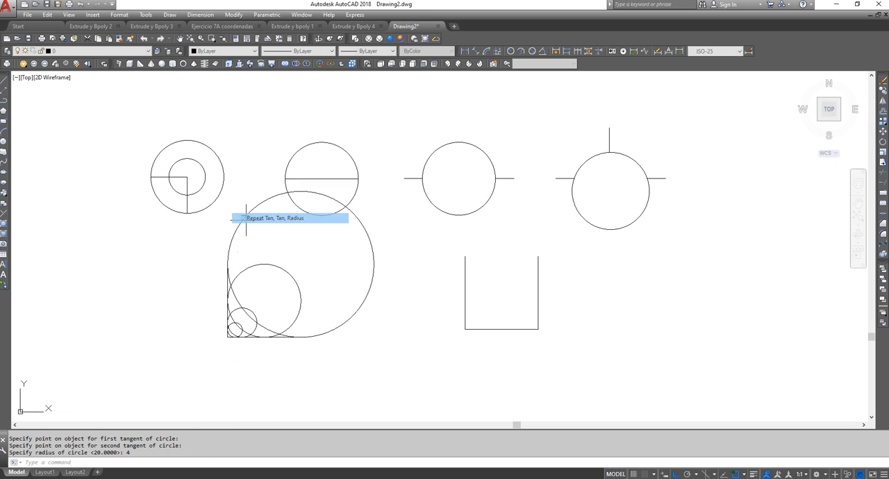
{"action": "left_click", "coordinate": [228, 313]}
{"action": "left_click", "coordinate": [250, 337]}
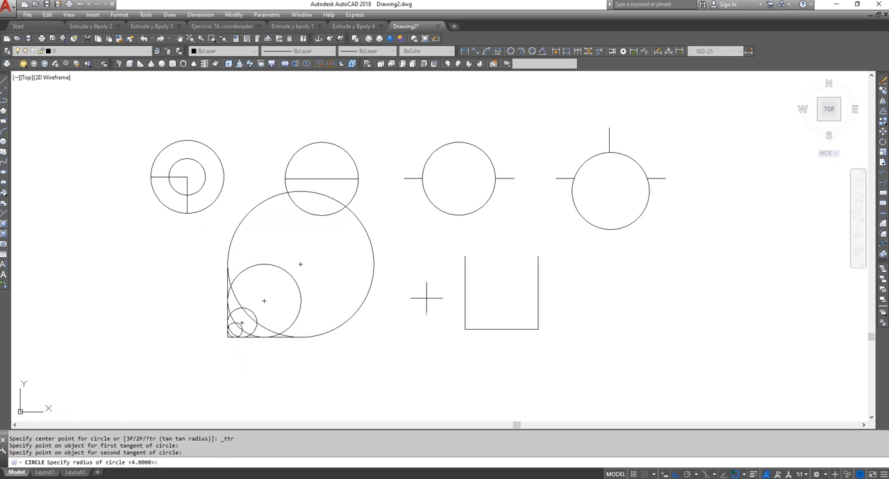
{"action": "type", "text": "6"}
{"action": "key", "text": "Return"}
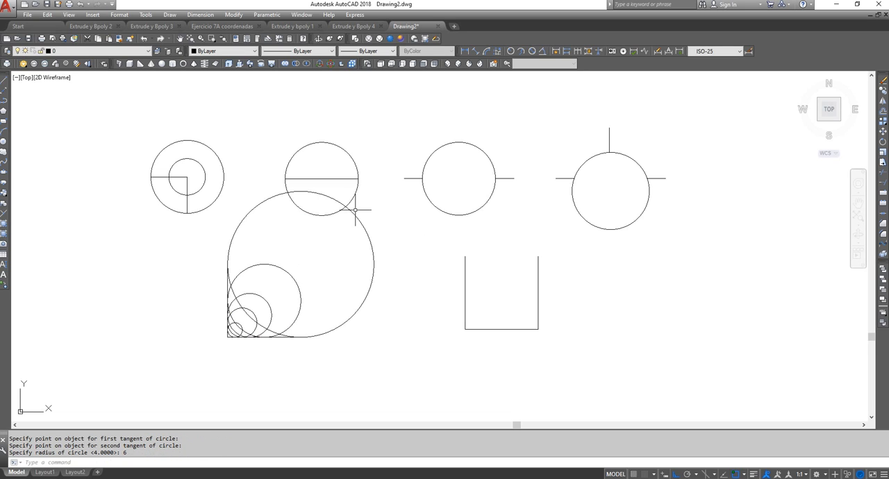
Add a tangent-tangent-radius circle of radius 8 touching both lines of the L-shape
{"action": "right_click", "coordinate": [237, 238]}
{"action": "left_click", "coordinate": [278, 243]}
{"action": "left_click", "coordinate": [230, 298]}
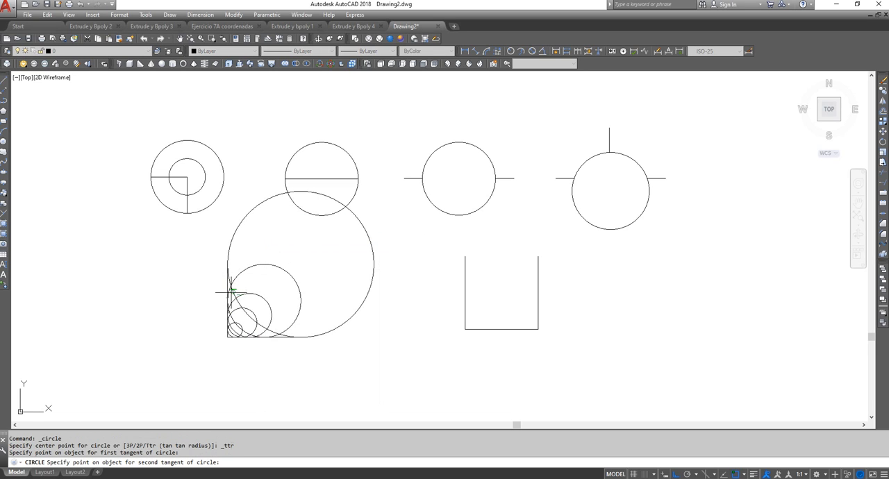
{"action": "left_click", "coordinate": [280, 333]}
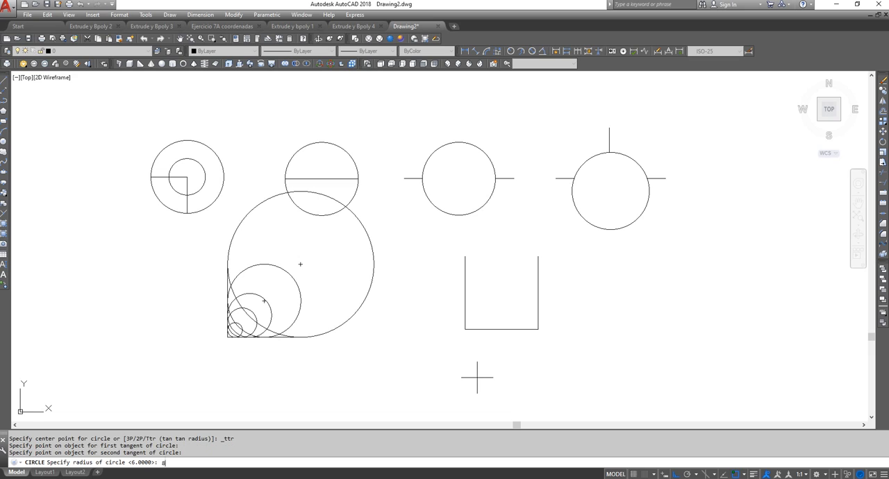
{"action": "type", "text": "8"}
{"action": "key", "text": "Return"}
Draw another circle tangent to both lines of the L-shape, with a radius of 12
{"action": "right_click", "coordinate": [180, 179]}
{"action": "left_click", "coordinate": [210, 184]}
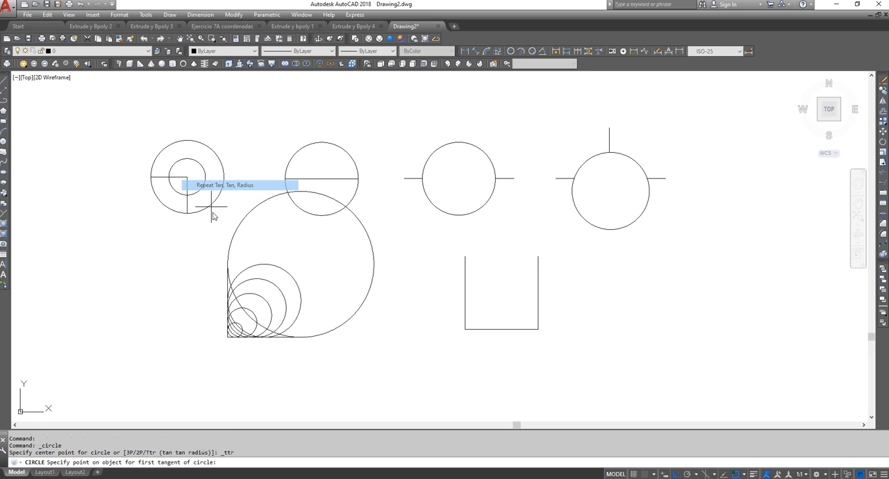
{"action": "left_click", "coordinate": [226, 285]}
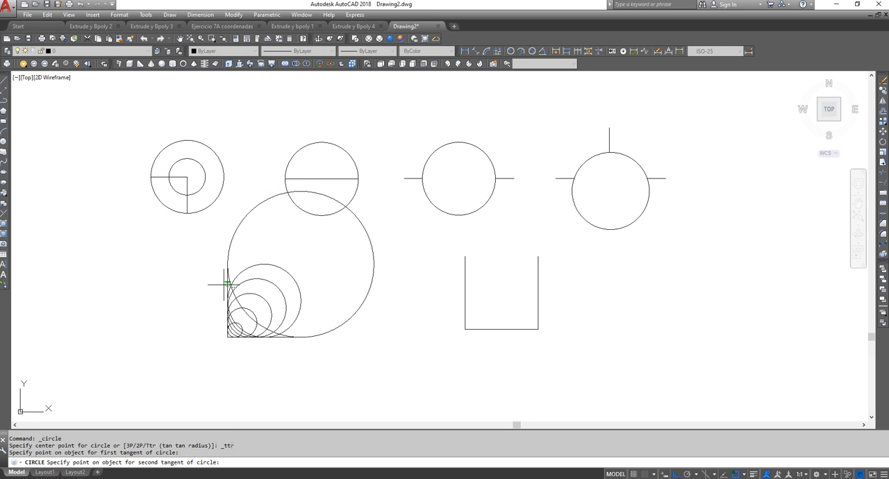
{"action": "left_click", "coordinate": [280, 338]}
{"action": "type", "text": "1"}
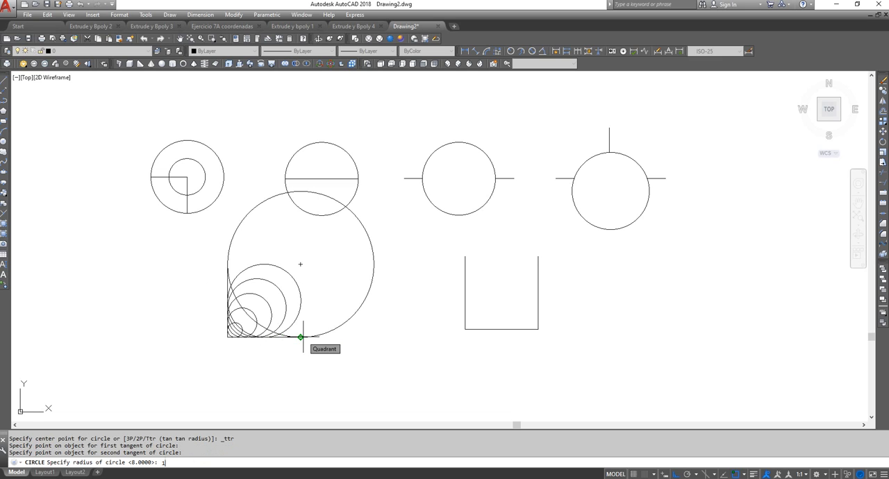
{"action": "type", "text": "2"}
{"action": "key", "text": "Return"}
Add a circle of radius 14 by tangent, tangent and radius on the L-shape's two lines
{"action": "right_click", "coordinate": [248, 246]}
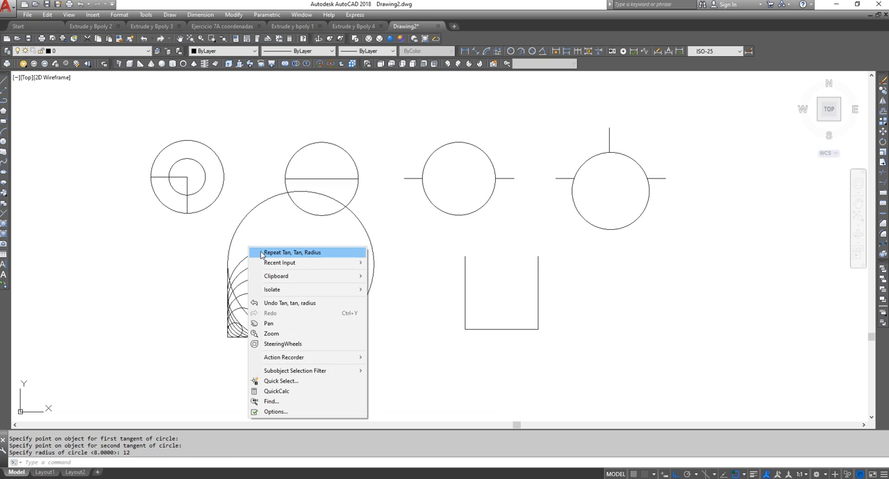
{"action": "left_click", "coordinate": [264, 252]}
{"action": "left_click", "coordinate": [227, 281]}
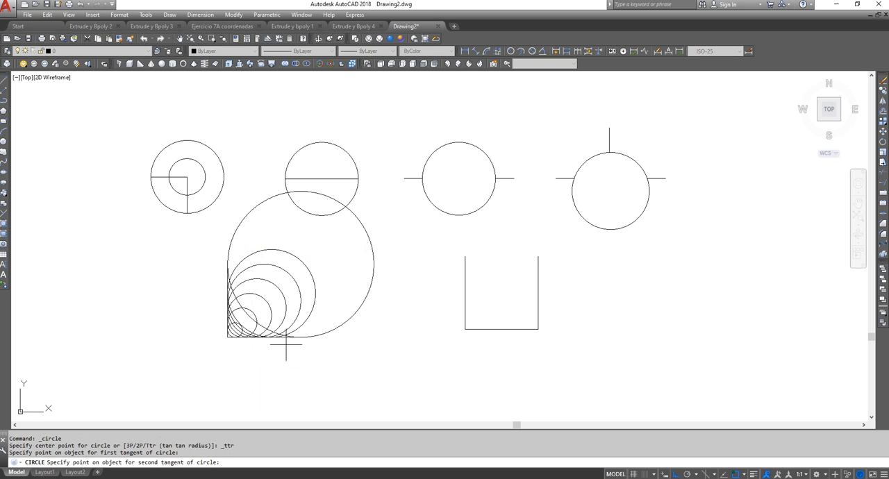
{"action": "left_click", "coordinate": [286, 339]}
{"action": "type", "text": "1"}
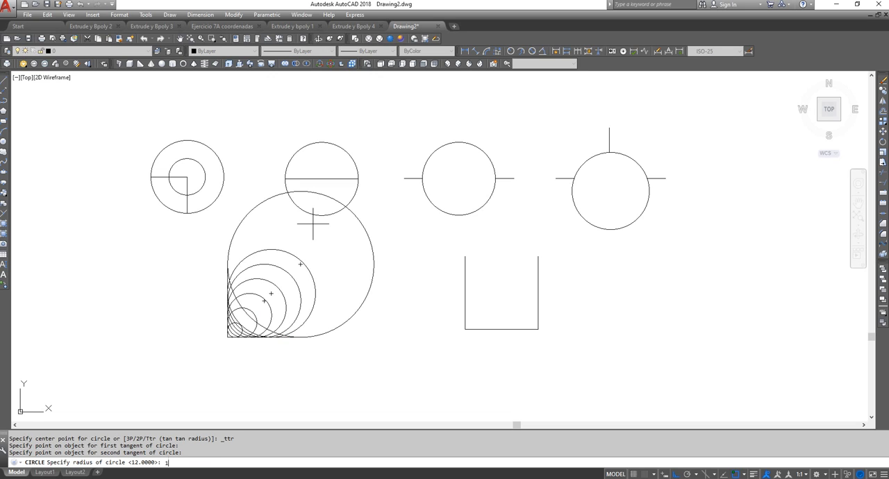
{"action": "type", "text": "4"}
{"action": "key", "text": "Return"}
Add a tangent-tangent-radius circle of radius 16 against both lines of the L-shape
{"action": "right_click", "coordinate": [207, 210]}
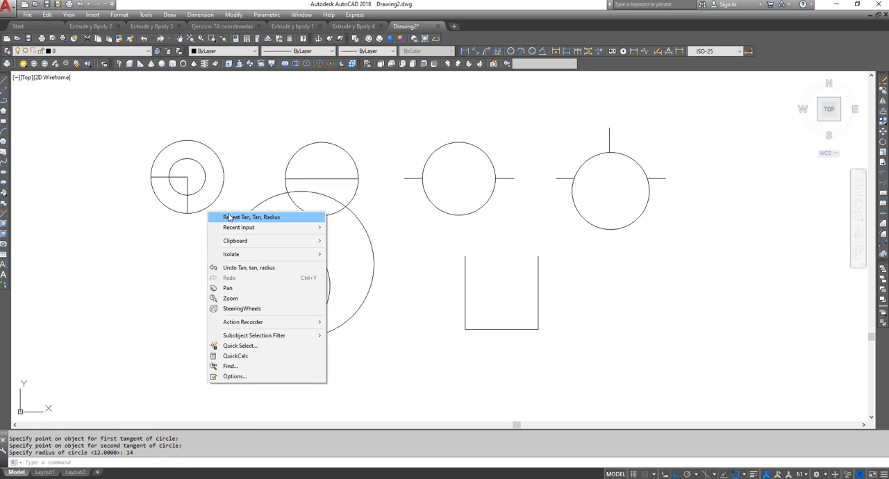
{"action": "left_click", "coordinate": [230, 217]}
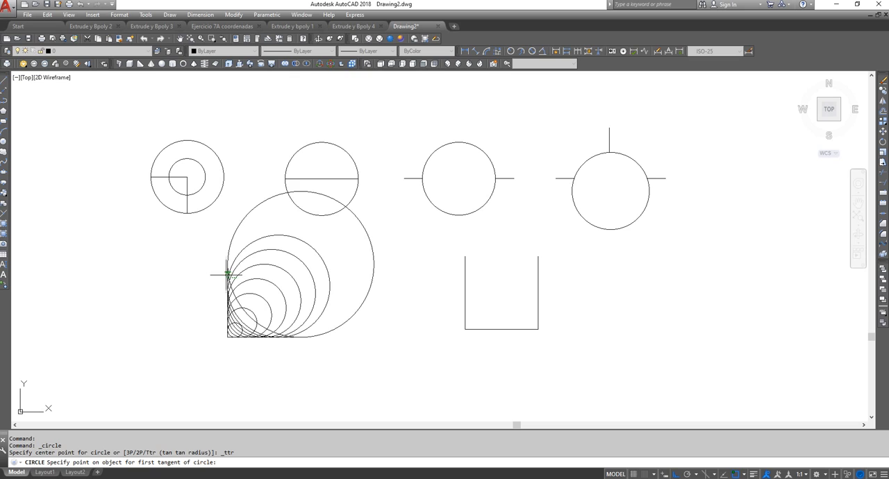
{"action": "left_click", "coordinate": [228, 272]}
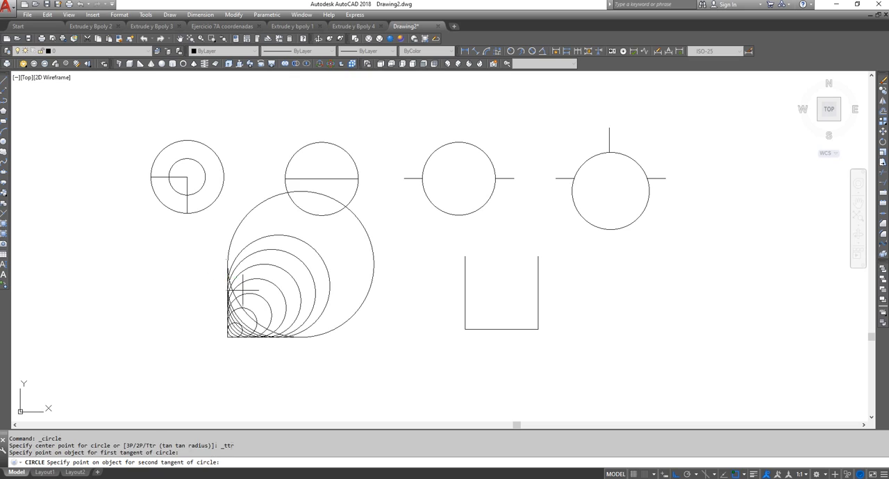
{"action": "left_click", "coordinate": [288, 337]}
{"action": "type", "text": "16"}
{"action": "key", "text": "Return"}
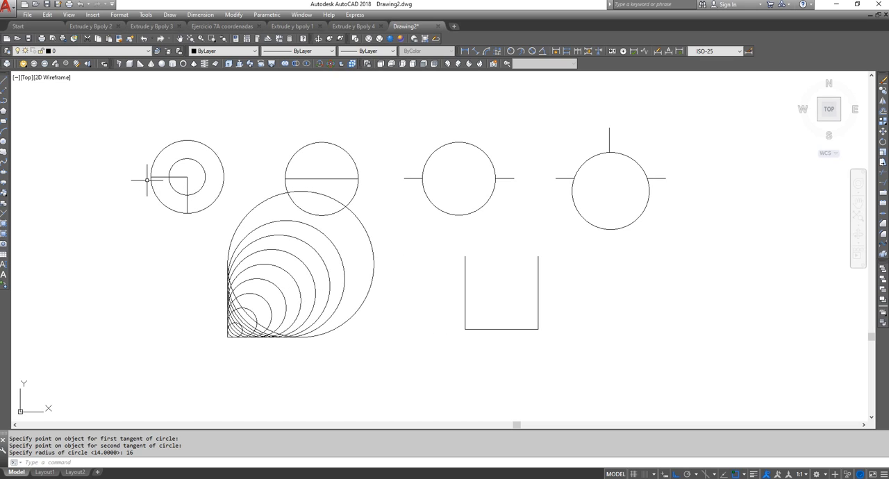
Draw a Tan, Tan, Tan circle inside the U-shape, tangent to its left, bottom and right lines
{"action": "left_click", "coordinate": [170, 14]}
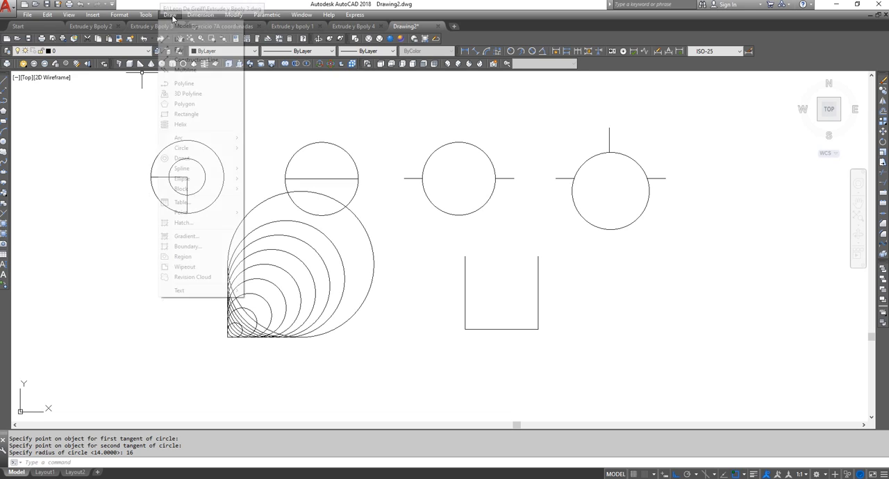
{"action": "mouse_move", "coordinate": [218, 154]}
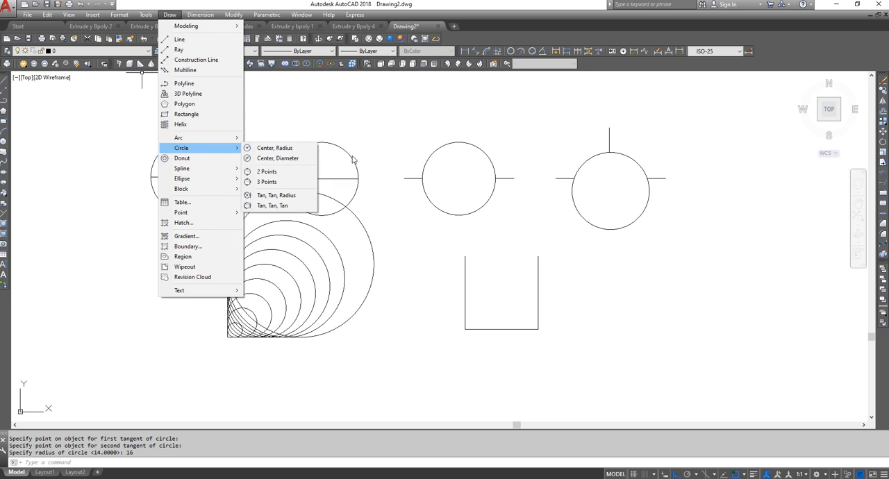
{"action": "left_click", "coordinate": [304, 207]}
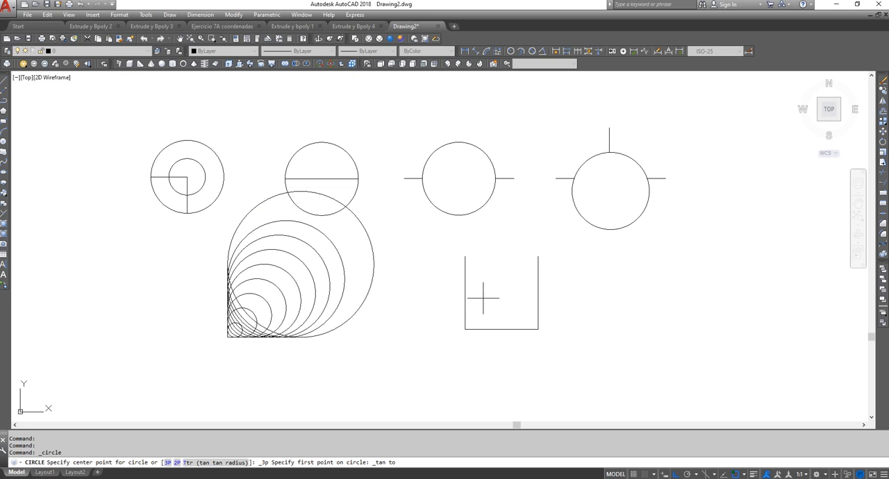
{"action": "left_click", "coordinate": [467, 285]}
{"action": "left_click", "coordinate": [506, 328]}
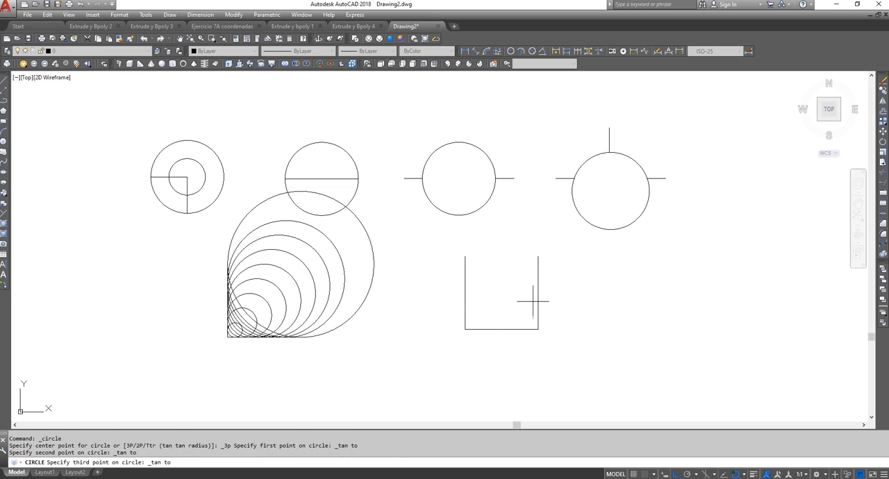
{"action": "left_click", "coordinate": [538, 290]}
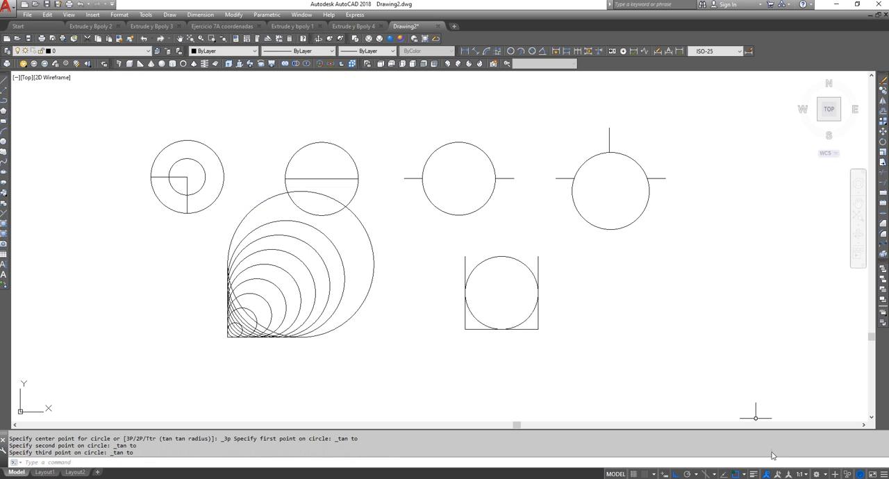
Draw a Tan, Tan, Tan circle touching the U-shape's left and bottom lines and the three-point circle above right
{"action": "right_click", "coordinate": [563, 247]}
{"action": "left_click", "coordinate": [581, 252]}
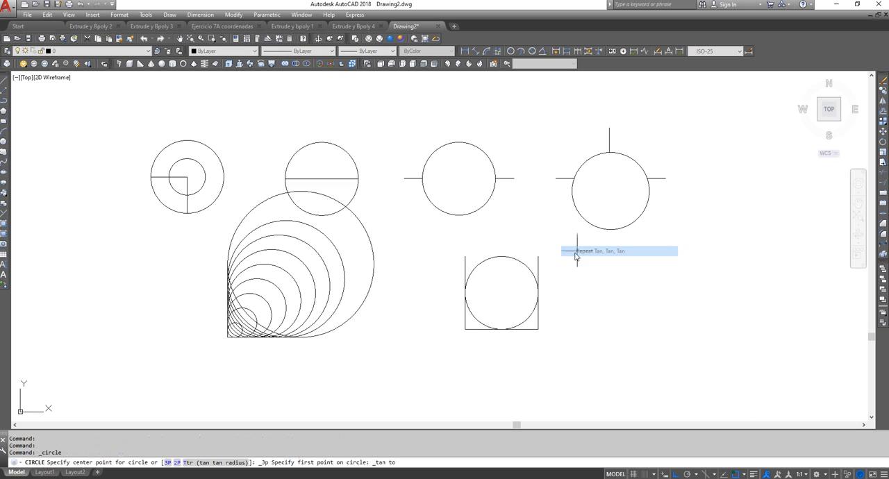
{"action": "left_click", "coordinate": [464, 266]}
{"action": "left_click", "coordinate": [533, 331]}
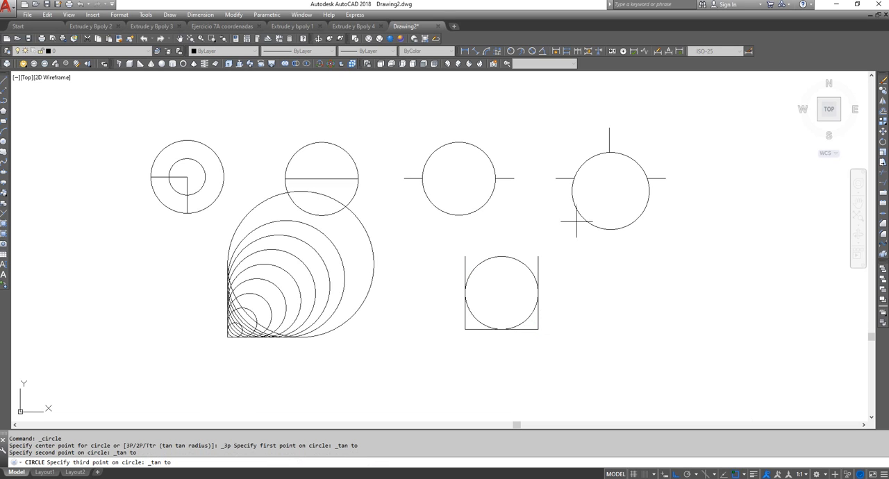
{"action": "left_click", "coordinate": [578, 221]}
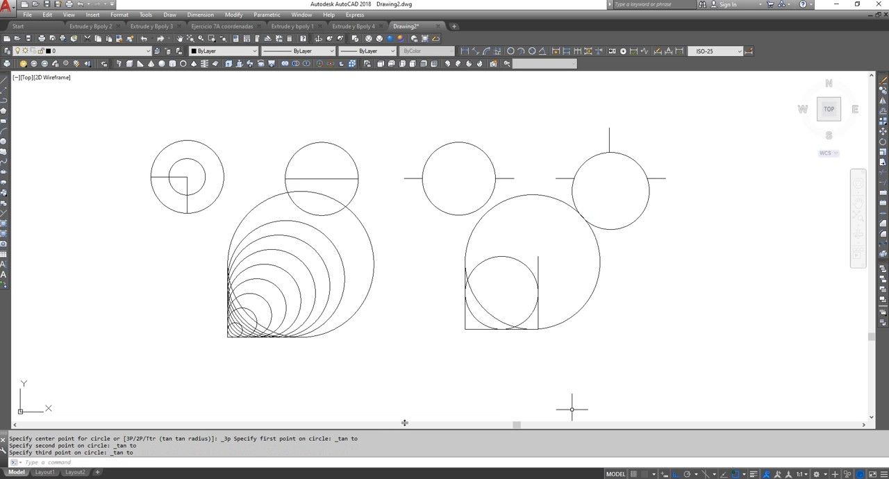
Draw a Tan, Tan, Tan circle touching the U-shape's right and bottom lines and the two-point circle above it
{"action": "right_click", "coordinate": [552, 229]}
{"action": "left_click", "coordinate": [578, 238]}
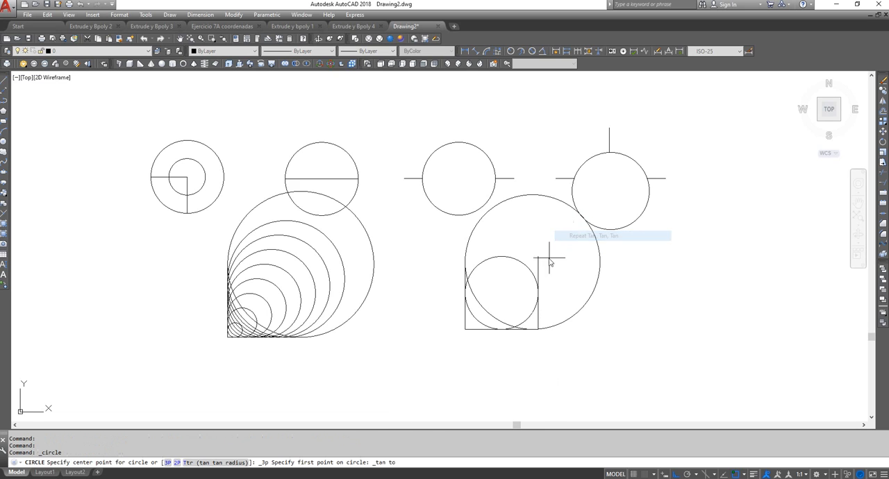
{"action": "left_click", "coordinate": [538, 314]}
{"action": "left_click", "coordinate": [479, 328]}
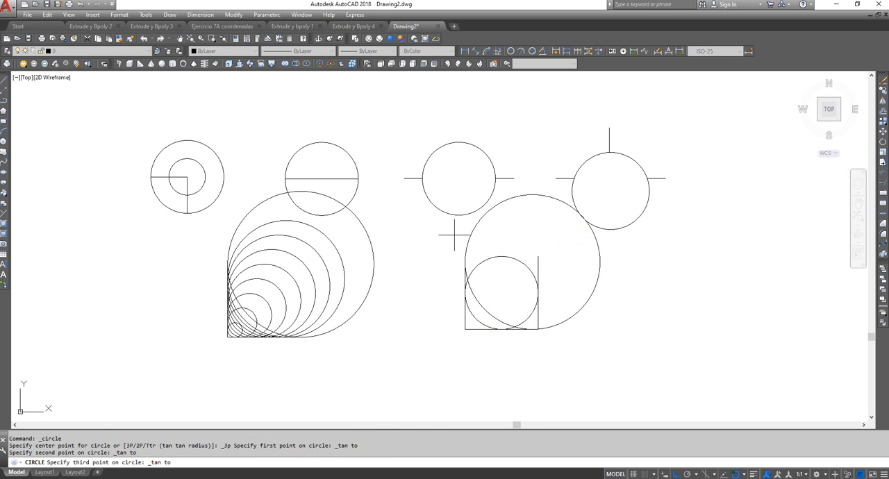
{"action": "left_click", "coordinate": [462, 215]}
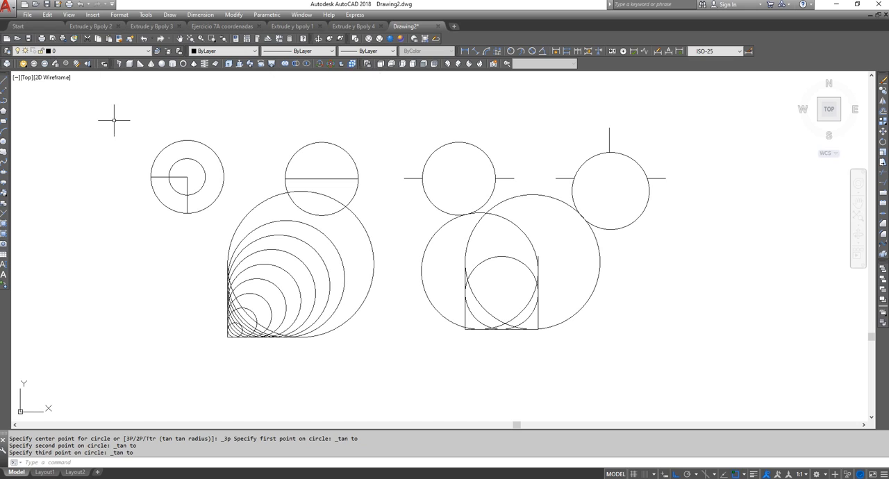
{"action": "key", "text": "Escape"}
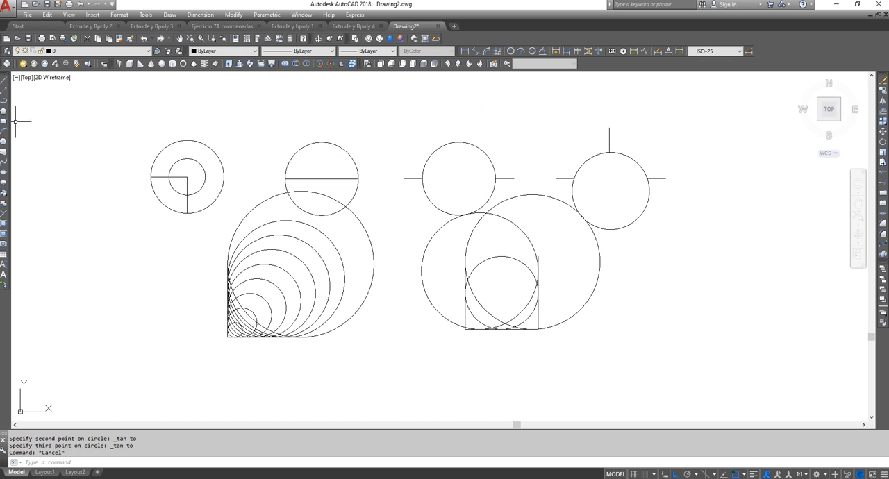
Draw a horizontal line about 29 units long in the empty area to the right of the U-shape
{"action": "left_click", "coordinate": [4, 79]}
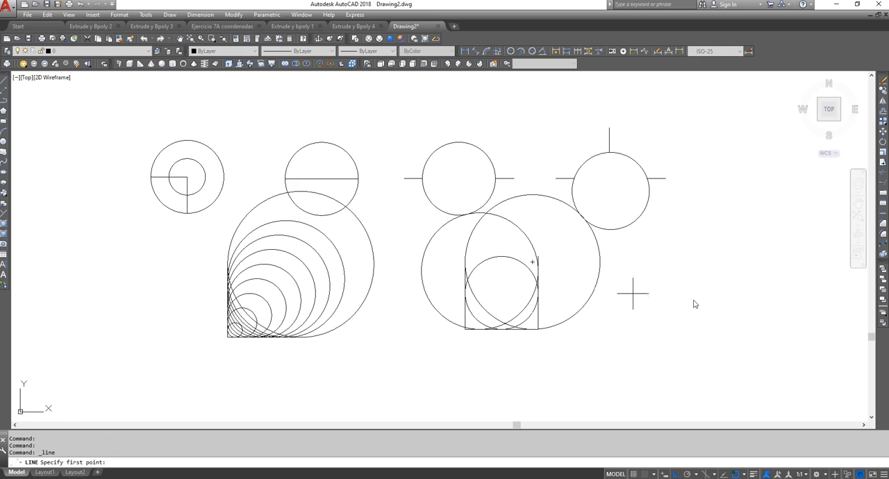
{"action": "left_click", "coordinate": [685, 291]}
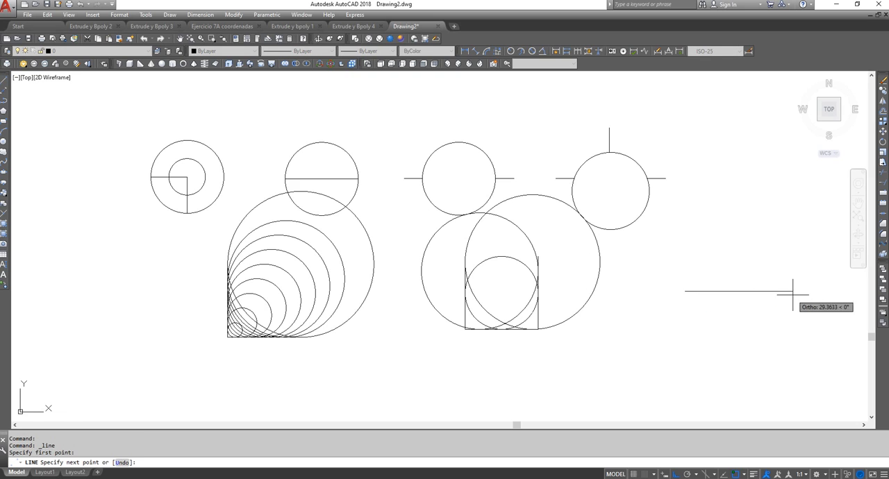
{"action": "right_click", "coordinate": [770, 226]}
{"action": "left_click", "coordinate": [791, 230]}
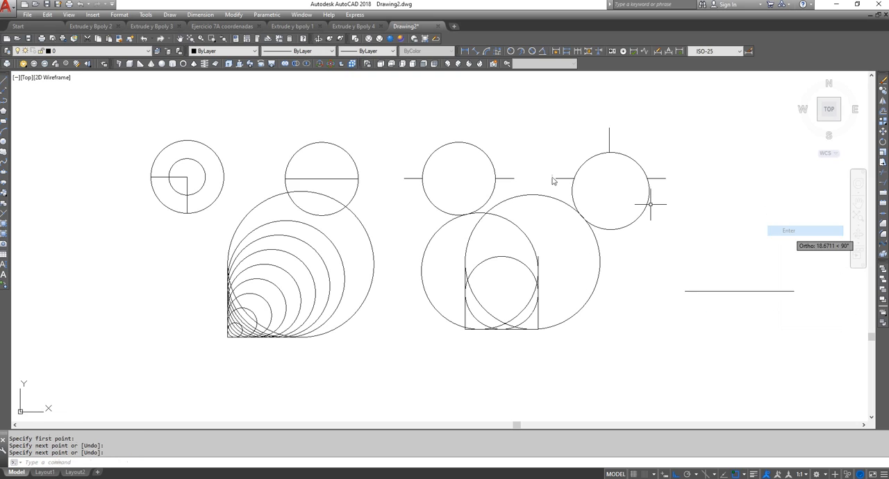
Turn Ortho off and draw a slanted line crossing the new horizontal line from upper right to lower left
{"action": "left_click", "coordinate": [7, 82]}
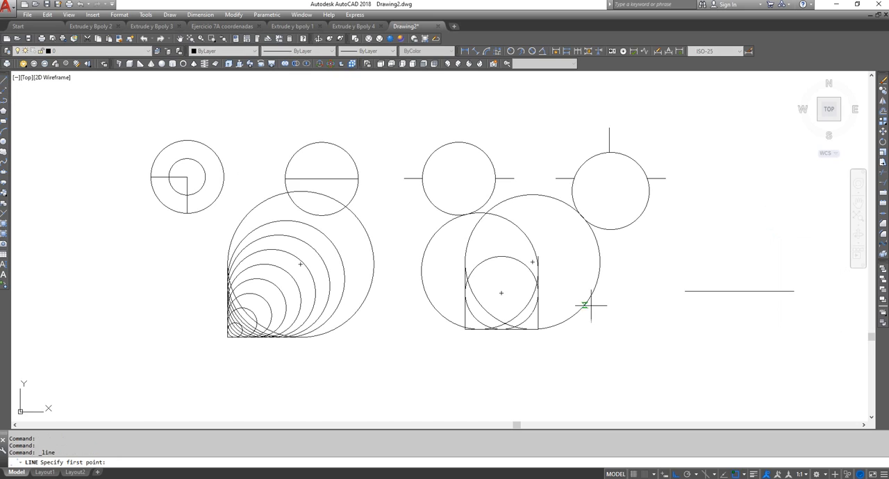
{"action": "left_click", "coordinate": [759, 243]}
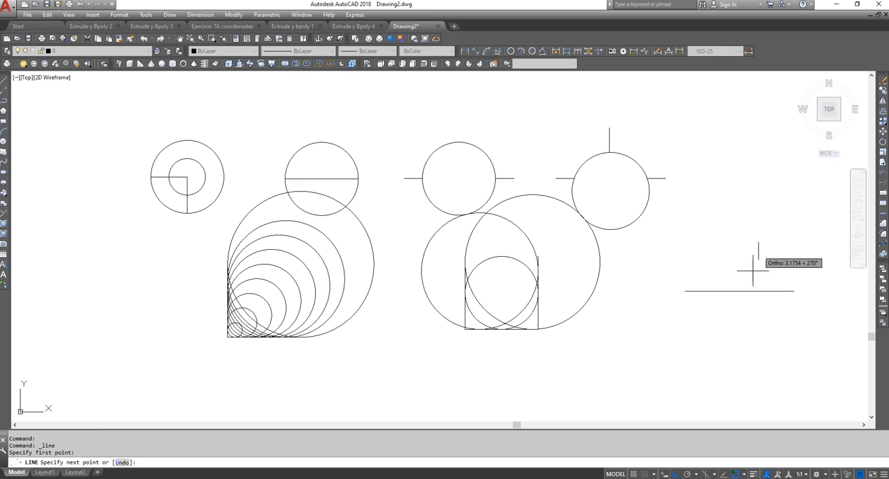
{"action": "left_click", "coordinate": [676, 475]}
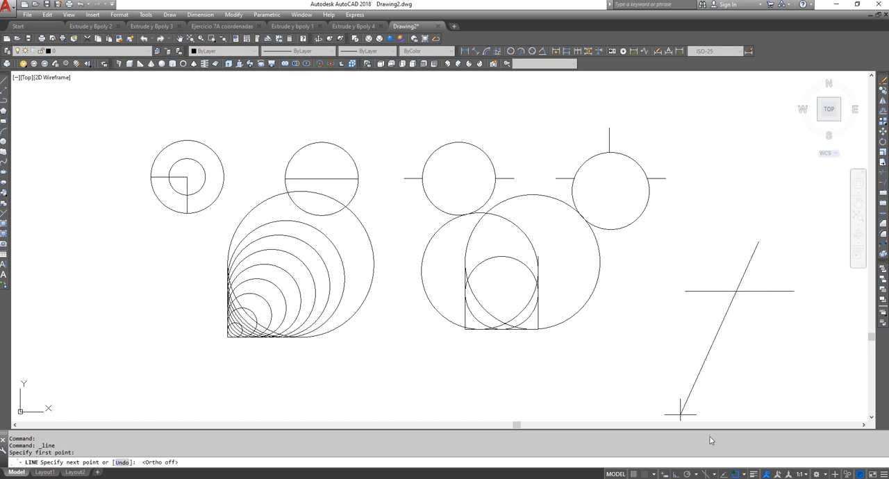
{"action": "left_click", "coordinate": [725, 346]}
{"action": "right_click", "coordinate": [705, 189]}
{"action": "left_click", "coordinate": [738, 193]}
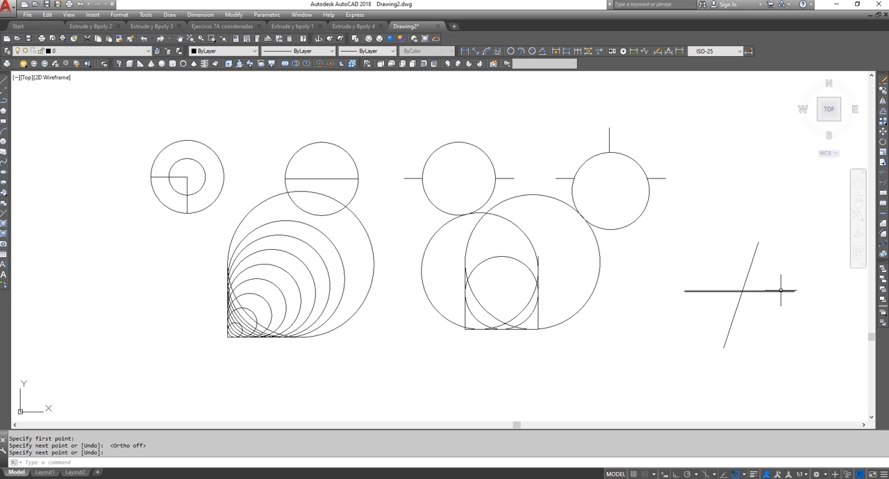
Erase the horizontal line of the crossing pair and undo that erasure
{"action": "left_click", "coordinate": [883, 82]}
{"action": "left_click", "coordinate": [787, 290]}
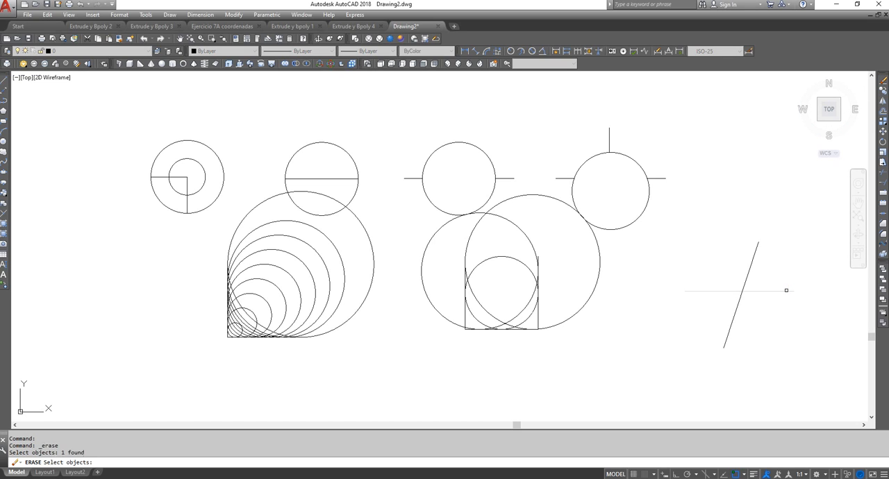
{"action": "key", "text": "Return"}
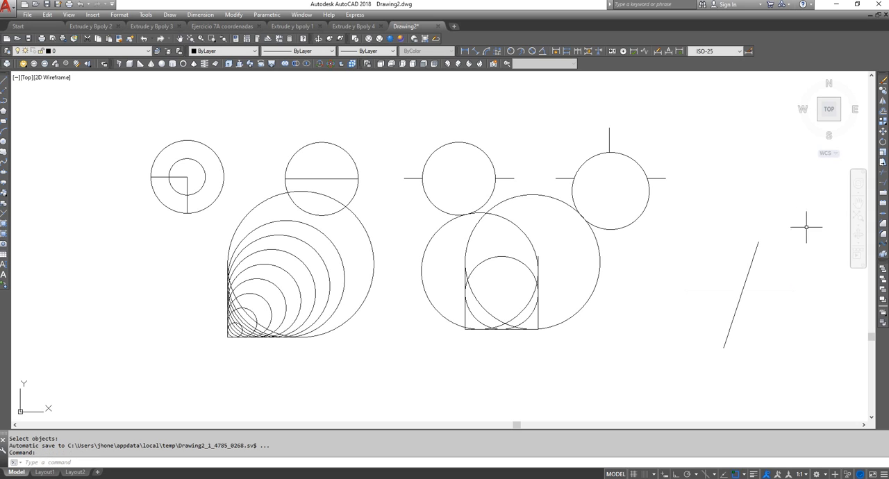
{"action": "left_click", "coordinate": [144, 38]}
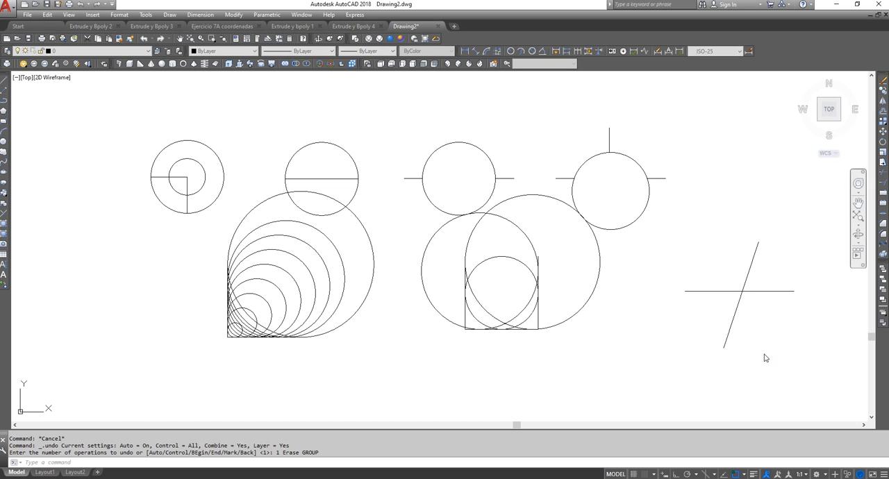
Trim the part of the horizontal line to the right of the slanted line, using the slanted line as cutting edge
{"action": "type", "text": "tr"}
{"action": "key", "text": "Return"}
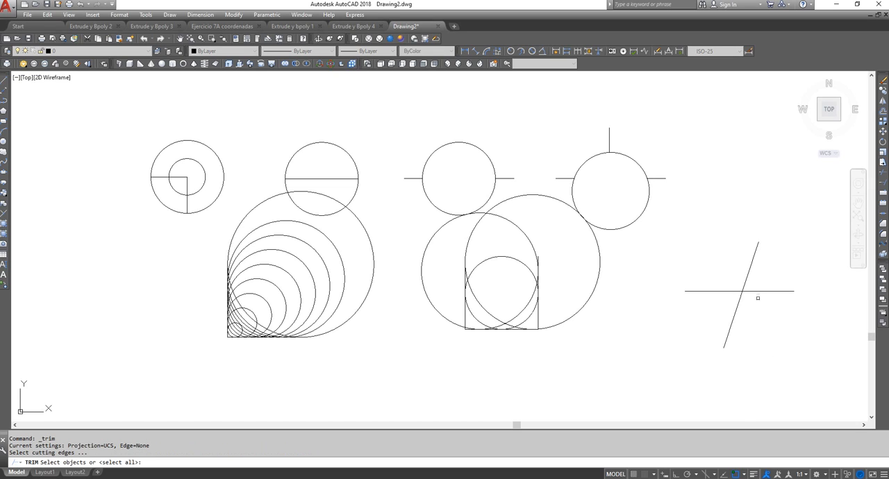
{"action": "left_click", "coordinate": [750, 268]}
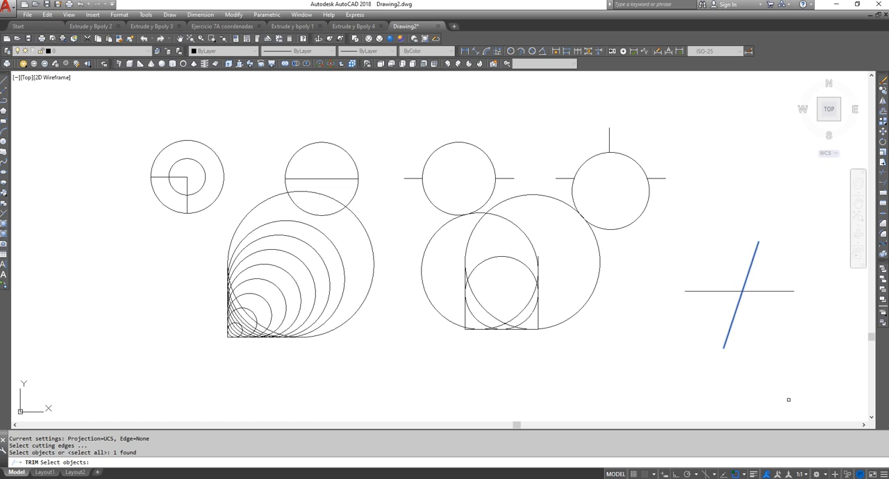
{"action": "key", "text": "Return"}
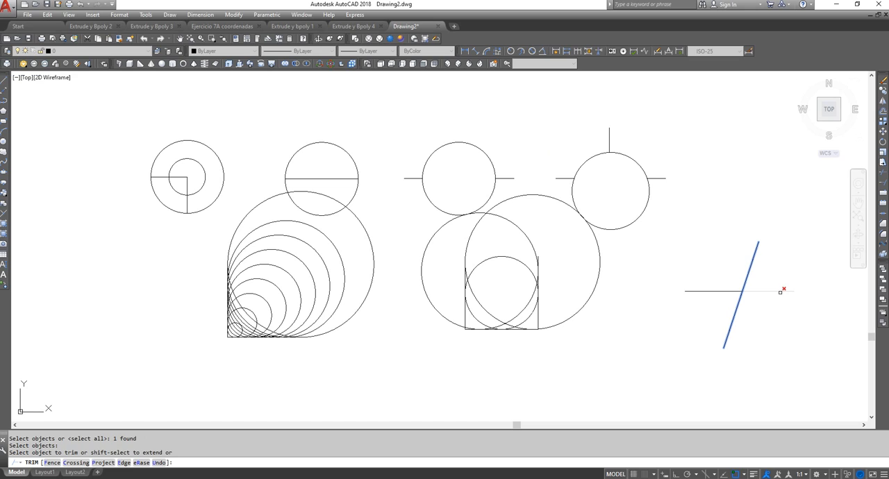
{"action": "left_click", "coordinate": [781, 292]}
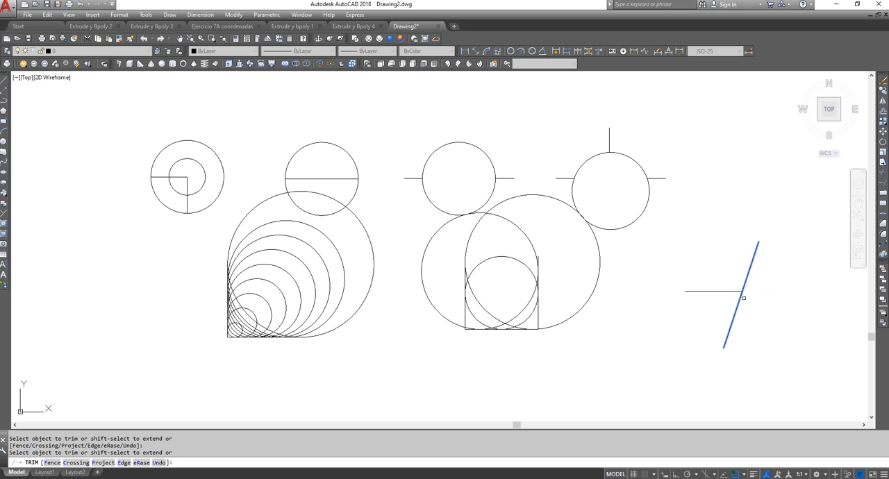
{"action": "key", "text": "Return"}
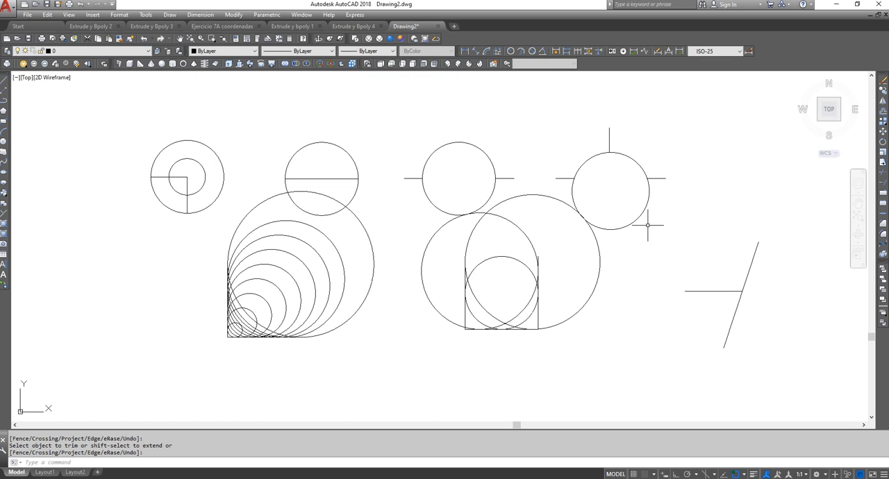
Draw three connected lines left of the nested circles, forming a triangle whose third segment crosses past the first
{"action": "left_click", "coordinate": [5, 82]}
{"action": "left_click", "coordinate": [80, 258]}
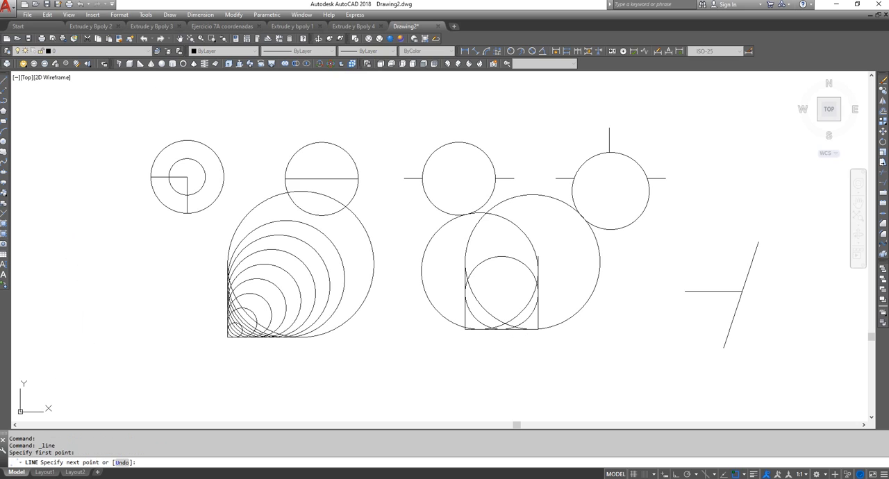
{"action": "left_click", "coordinate": [73, 379]}
{"action": "left_click", "coordinate": [196, 353]}
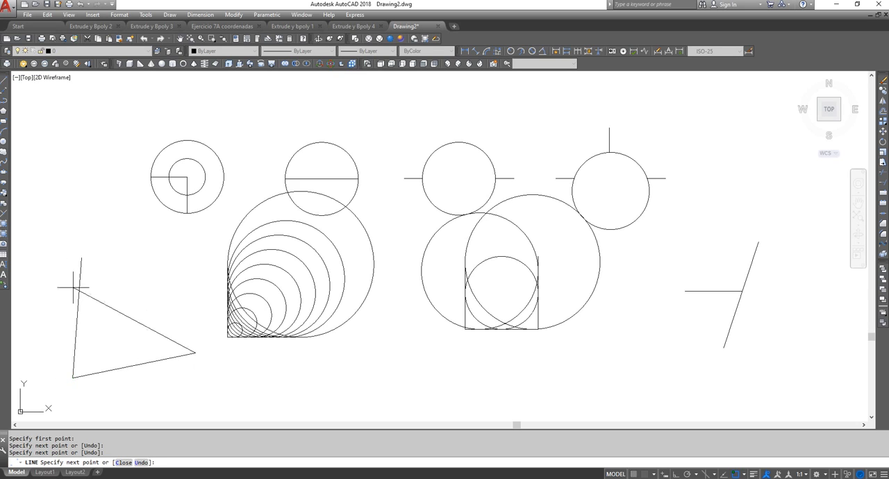
{"action": "left_click", "coordinate": [34, 286]}
{"action": "right_click", "coordinate": [69, 226]}
{"action": "left_click", "coordinate": [90, 237]}
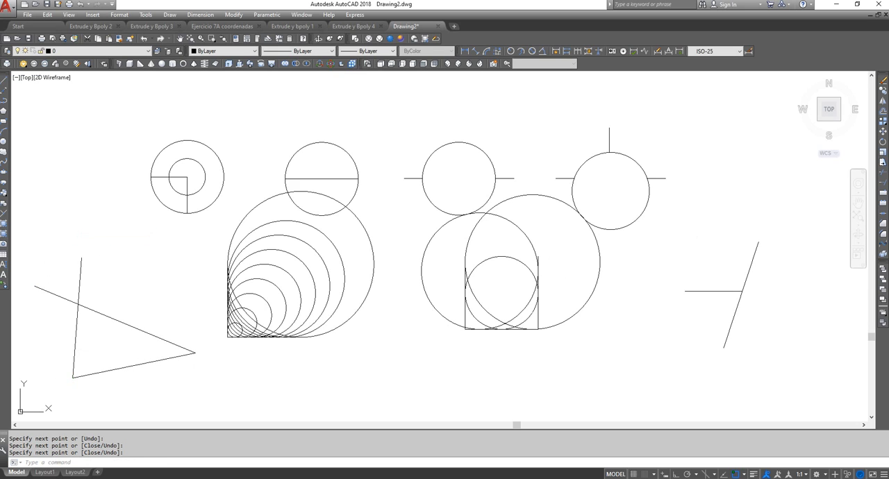
Trim the end of the triangle's sloping upper side that overhangs its steep left side
{"action": "left_click", "coordinate": [885, 174]}
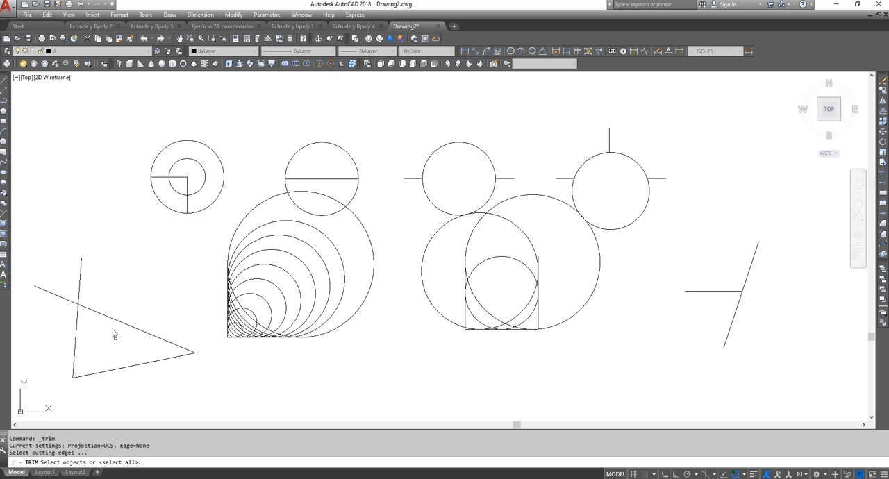
{"action": "left_click", "coordinate": [78, 315]}
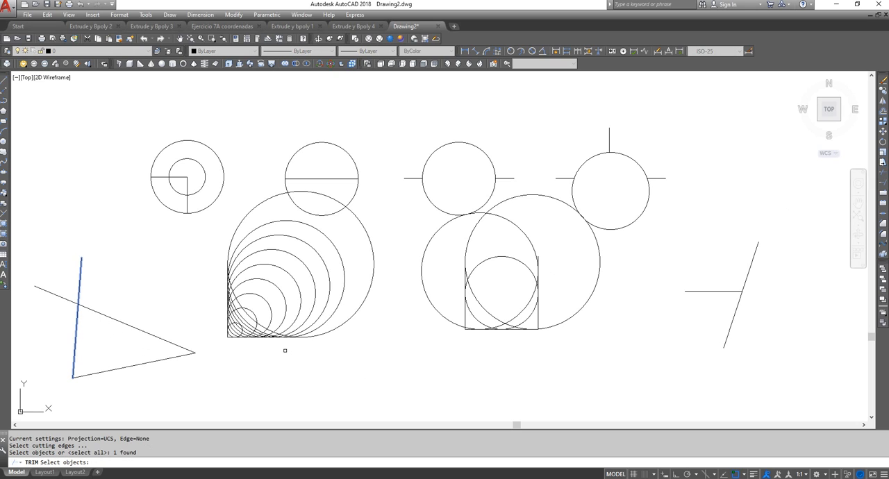
{"action": "key", "text": "Return"}
{"action": "left_click", "coordinate": [328, 318]}
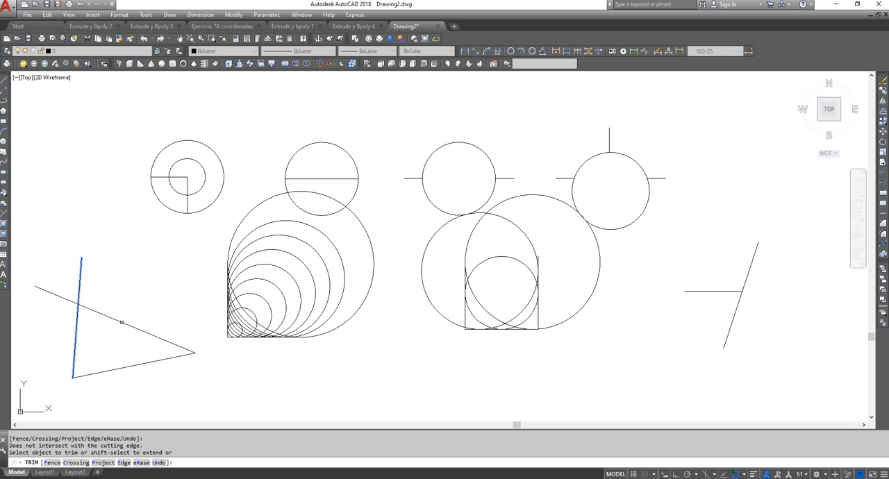
{"action": "left_click", "coordinate": [54, 293]}
{"action": "key", "text": "Return"}
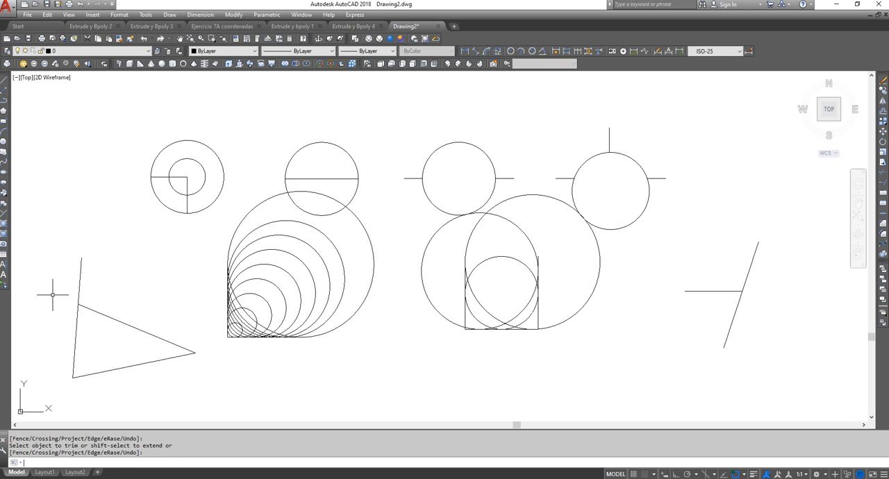
Trim the end of the triangle's left side that extends above the sloping side, using the sloping side as cutting edge
{"action": "left_click", "coordinate": [884, 174]}
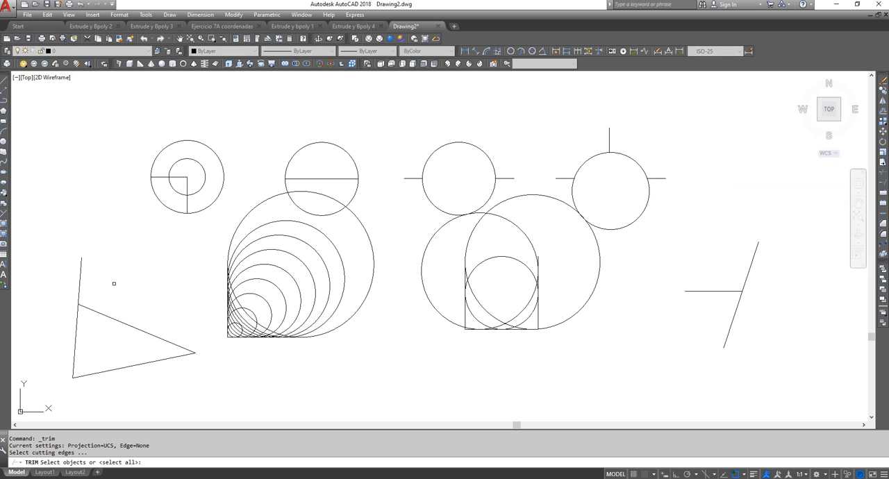
{"action": "left_click", "coordinate": [104, 314]}
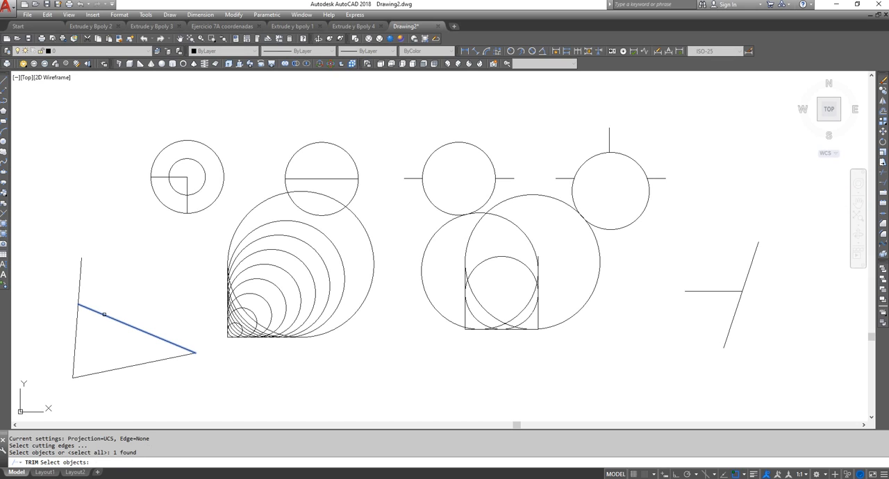
{"action": "key", "text": "Return"}
{"action": "left_click", "coordinate": [104, 314]}
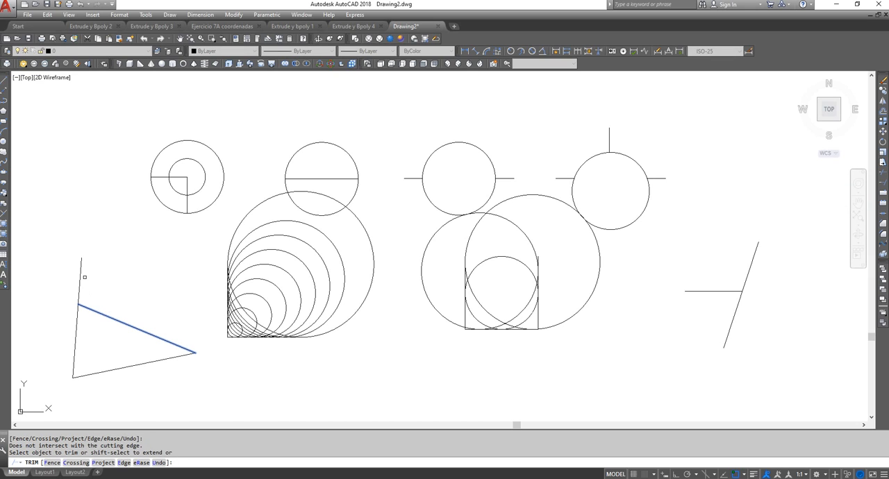
{"action": "left_click", "coordinate": [81, 274]}
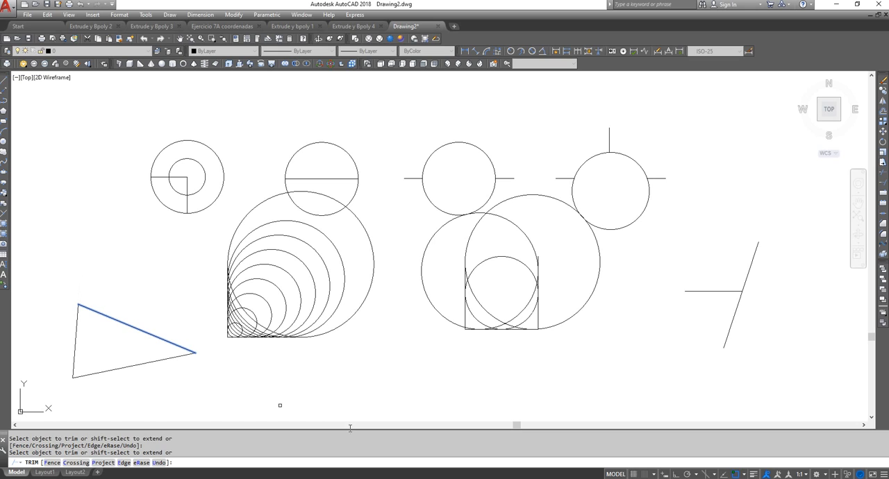
{"action": "key", "text": "Return"}
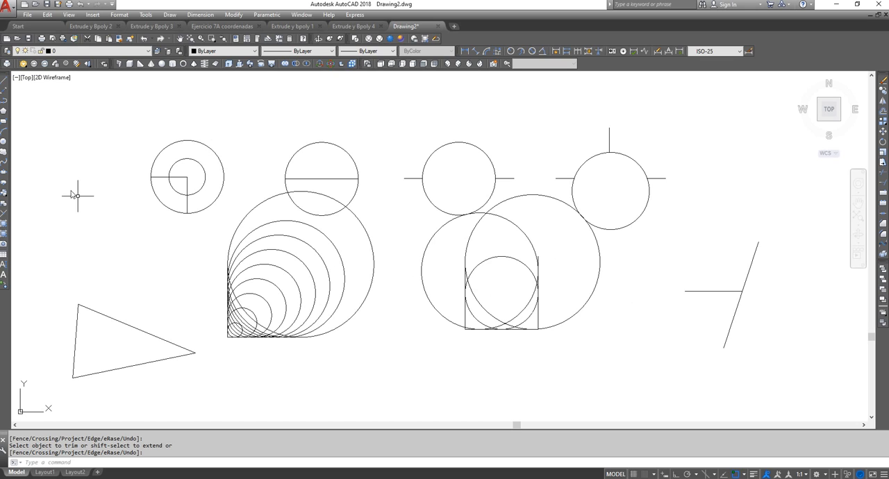
Draw a center-radius circle in the empty area below and left of the trimmed line pair
{"action": "left_click", "coordinate": [4, 141]}
{"action": "left_click", "coordinate": [631, 368]}
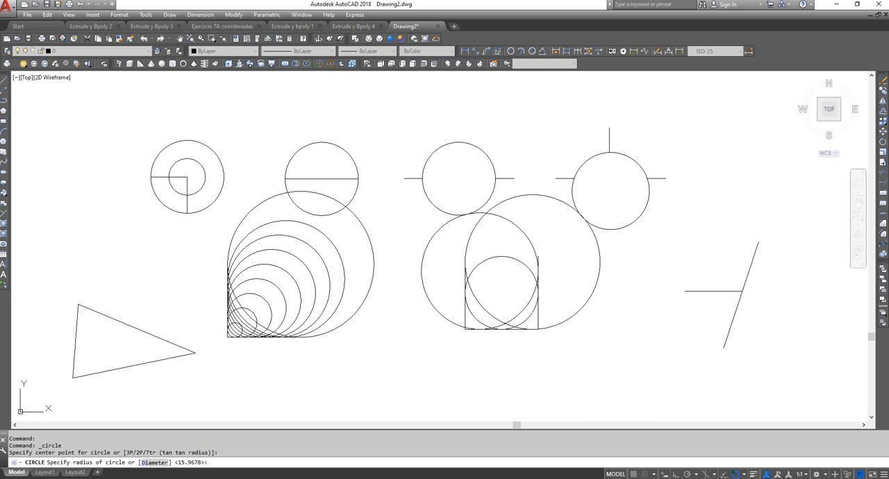
{"action": "left_click", "coordinate": [662, 340]}
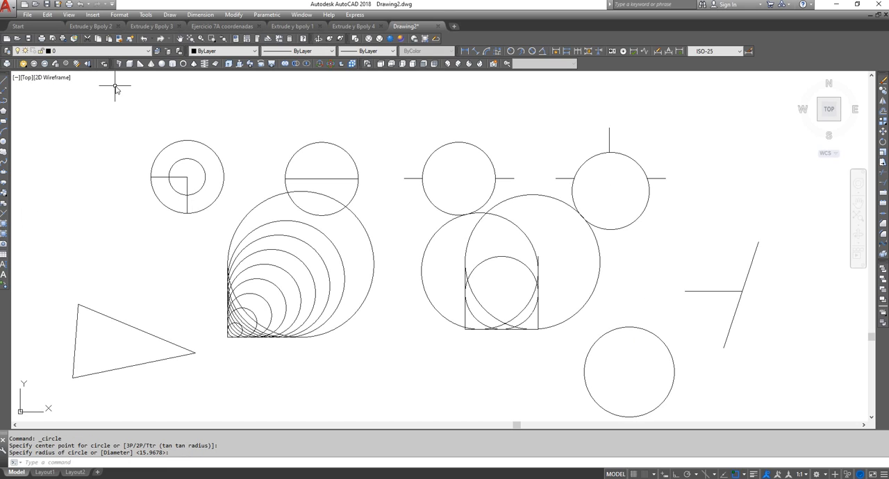
Draw three connected lines from above the new circle to its center, out past its right side, and back across its lower part
{"action": "left_click", "coordinate": [4, 79]}
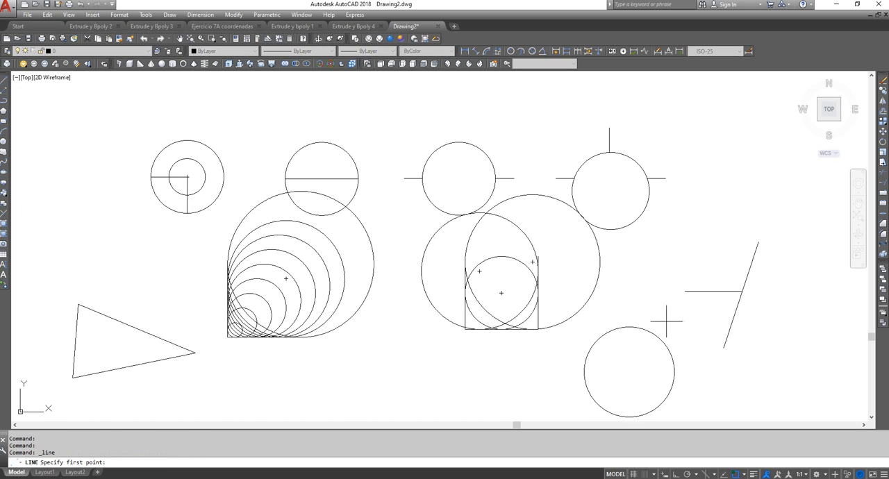
{"action": "left_click", "coordinate": [629, 371]}
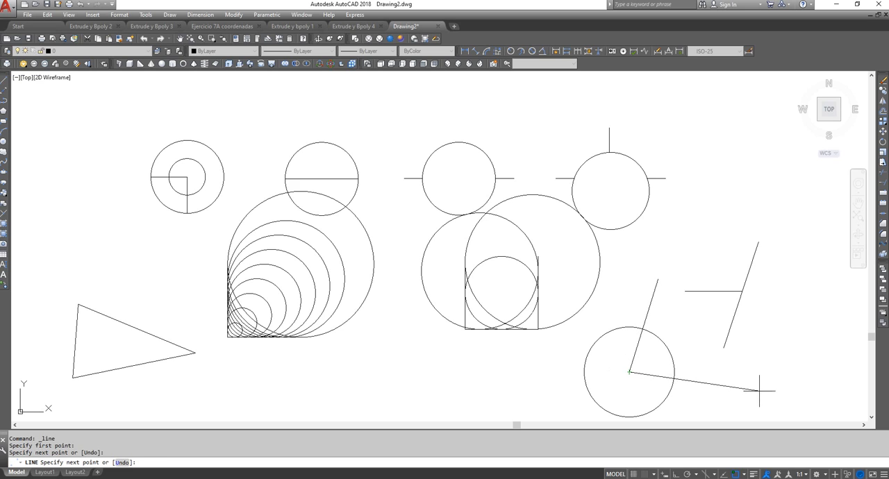
{"action": "left_click", "coordinate": [786, 389]}
{"action": "left_click", "coordinate": [520, 396]}
{"action": "right_click", "coordinate": [543, 387]}
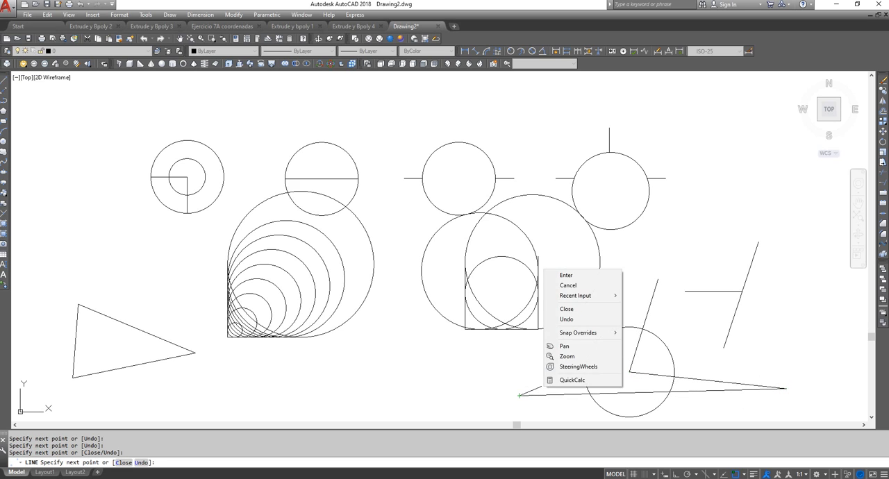
{"action": "left_click", "coordinate": [567, 275]}
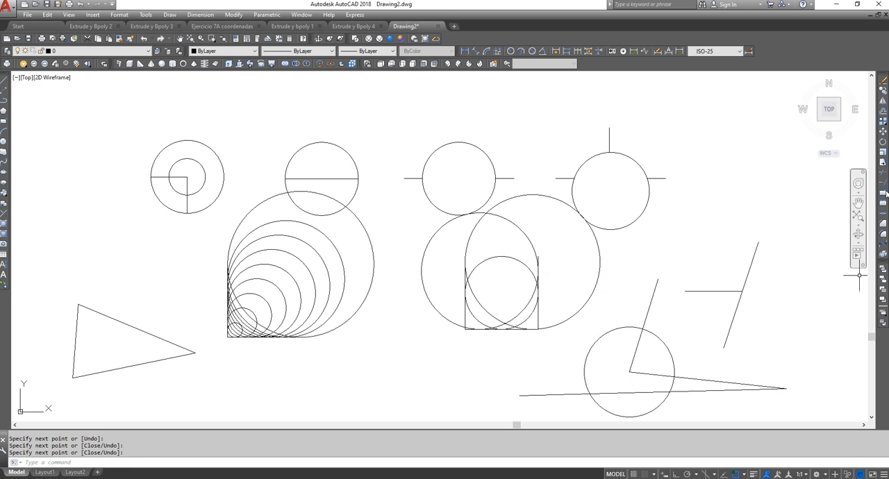
Trim the two line portions inside the circle that meet at its center, using the circle as cutting edge, and undo that trim
{"action": "left_click", "coordinate": [883, 174]}
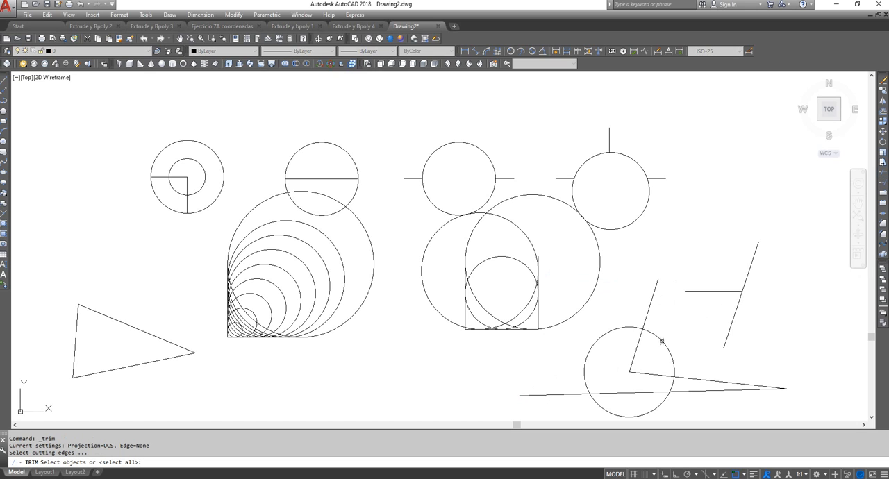
{"action": "left_click", "coordinate": [662, 341]}
{"action": "key", "text": "Return"}
{"action": "left_click", "coordinate": [662, 341]}
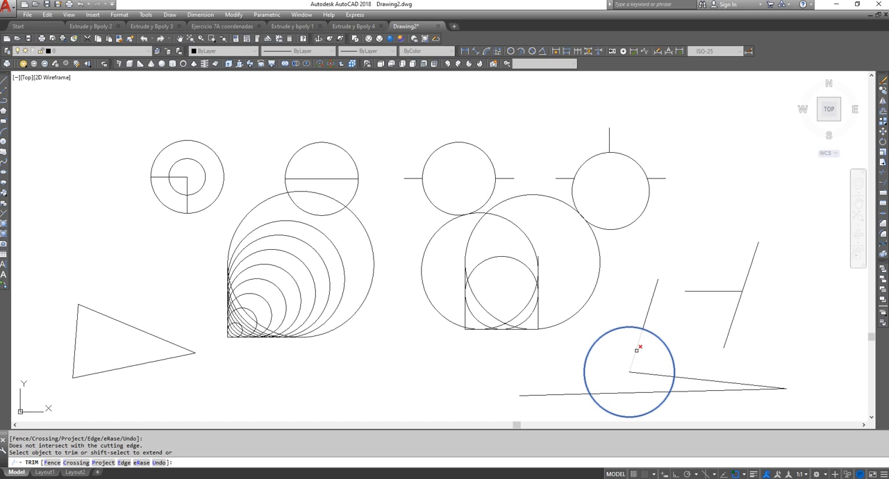
{"action": "left_click", "coordinate": [637, 351]}
{"action": "right_click", "coordinate": [686, 287]}
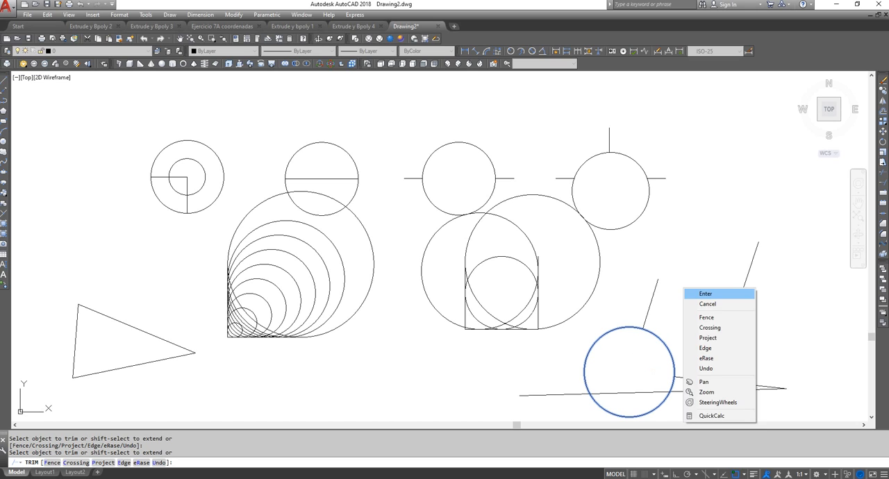
{"action": "left_click", "coordinate": [701, 293]}
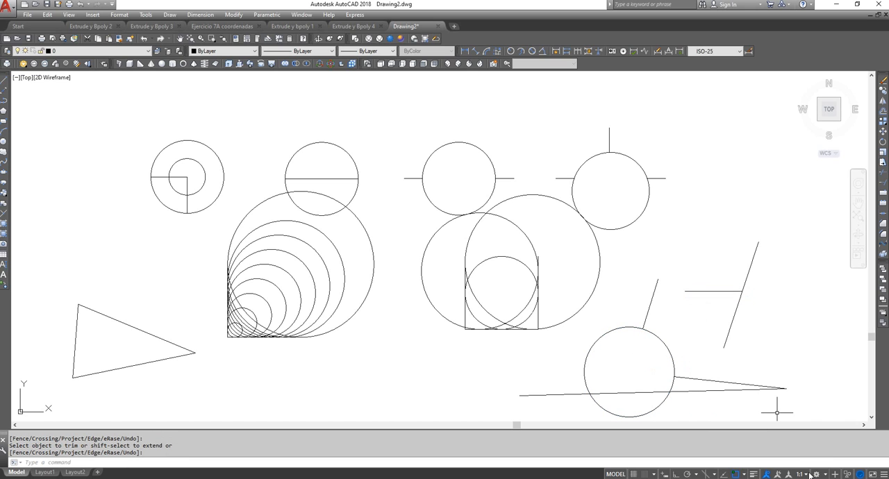
{"action": "left_click", "coordinate": [144, 39]}
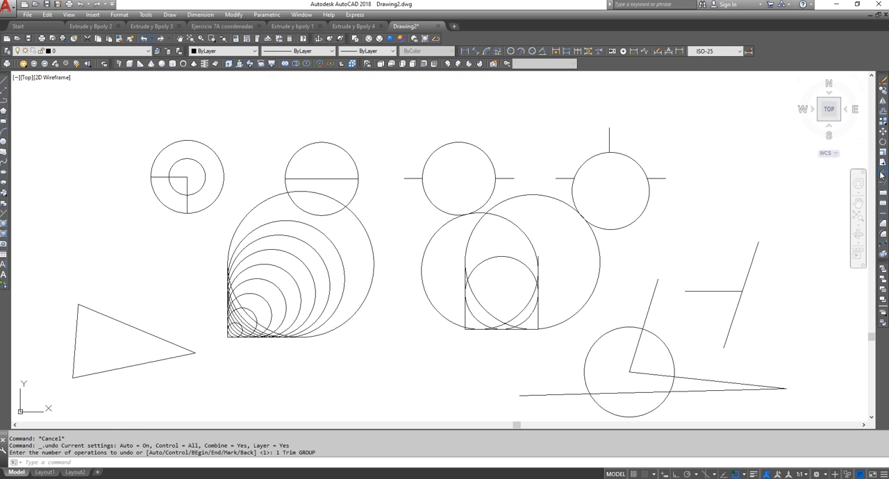
Trim the circle's upper-right arc between the two lines meeting at its center, using both lines as cutting edges
{"action": "left_click", "coordinate": [881, 176]}
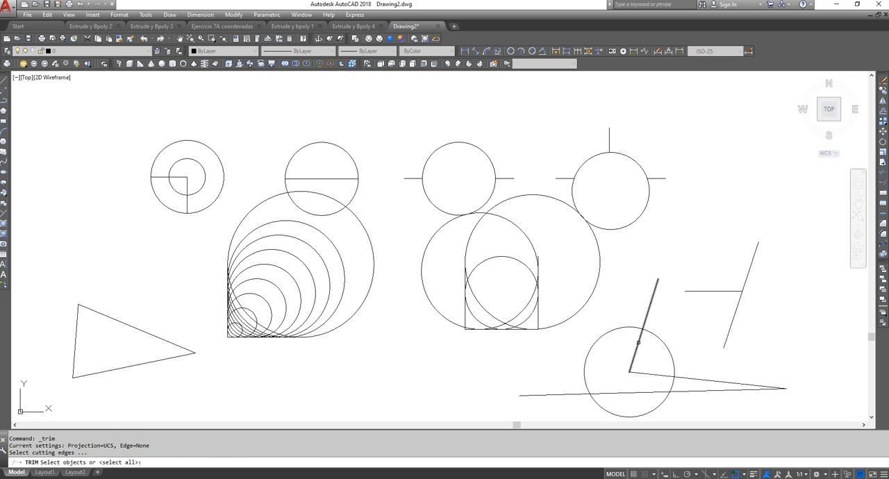
{"action": "left_click", "coordinate": [639, 343]}
{"action": "left_click", "coordinate": [646, 373]}
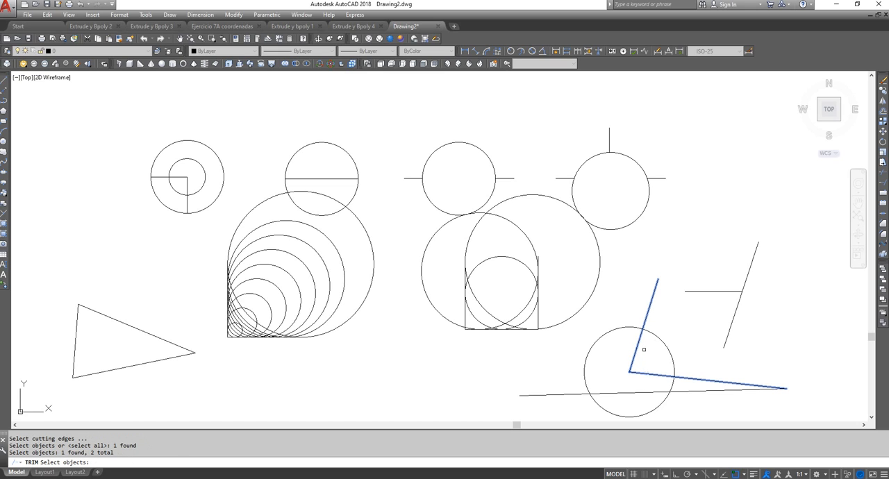
{"action": "key", "text": "Return"}
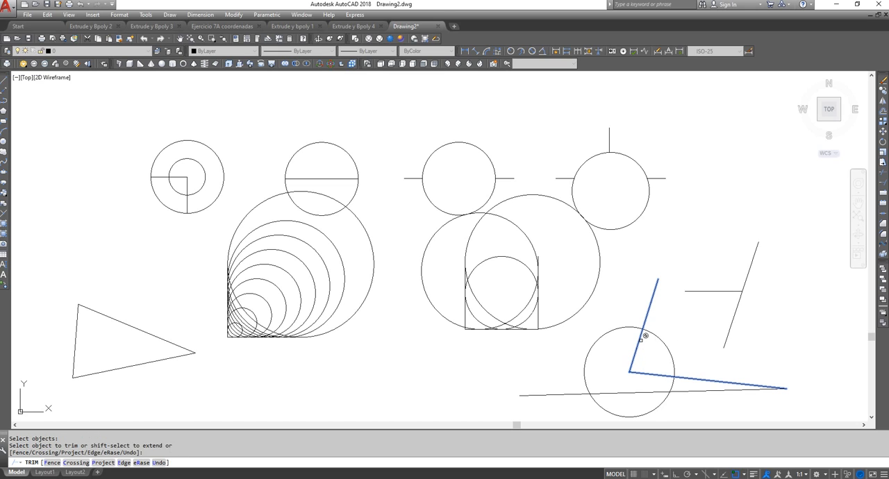
{"action": "left_click", "coordinate": [668, 351]}
{"action": "left_click", "coordinate": [668, 348]}
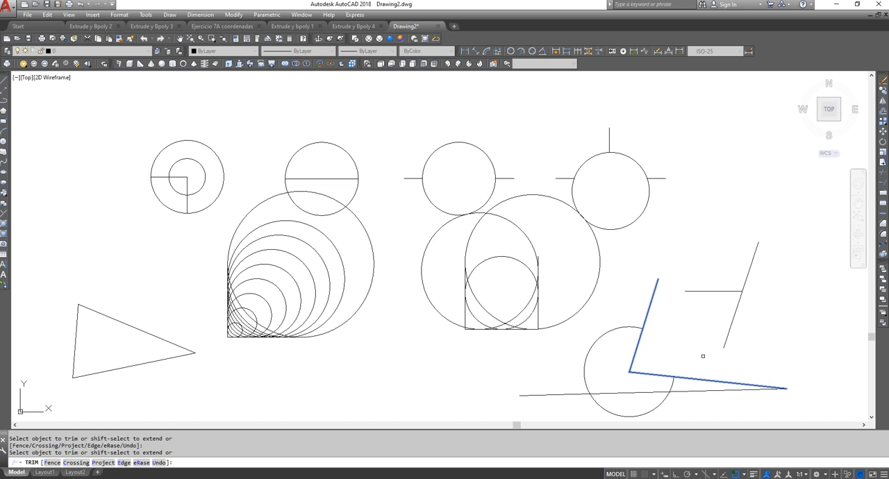
{"action": "key", "text": "Return"}
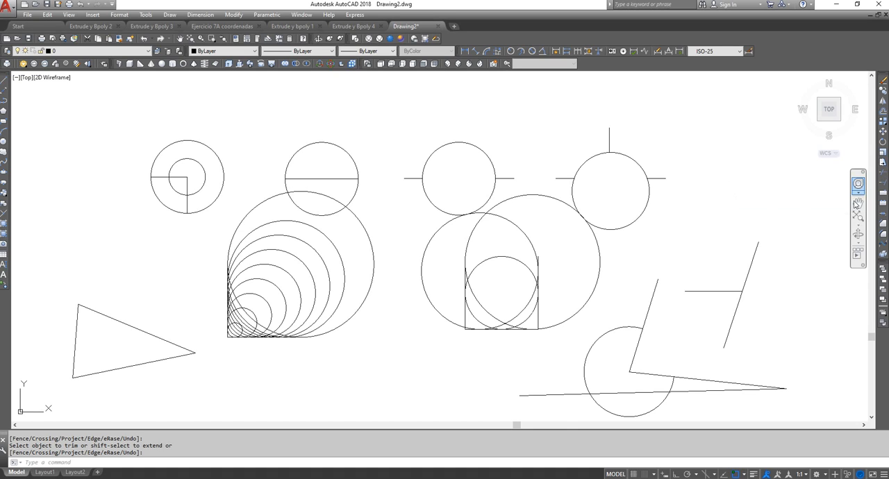
Trim the circle's arc below the long lower line, using that line as the cutting edge
{"action": "left_click", "coordinate": [883, 173]}
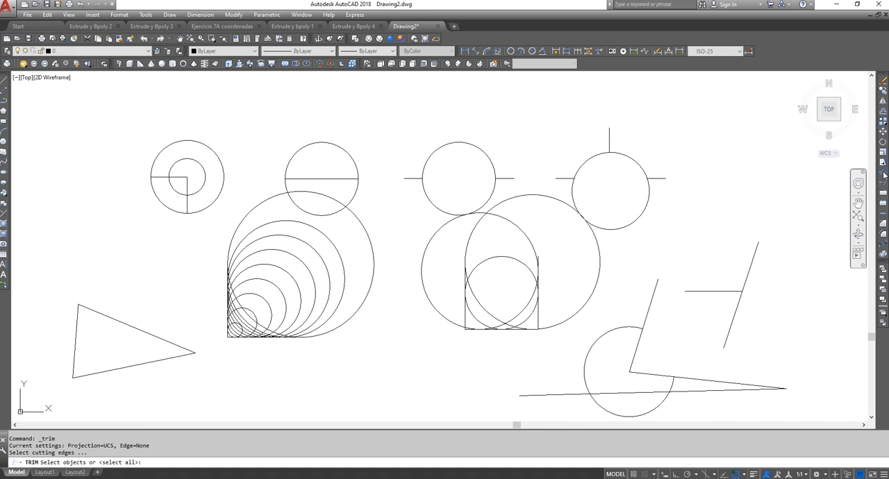
{"action": "left_click", "coordinate": [642, 391]}
{"action": "key", "text": "Return"}
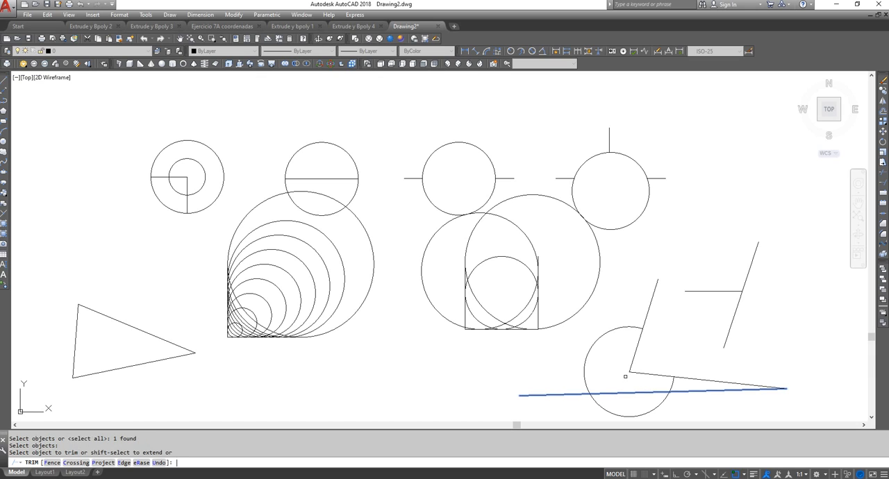
{"action": "left_click", "coordinate": [627, 372]}
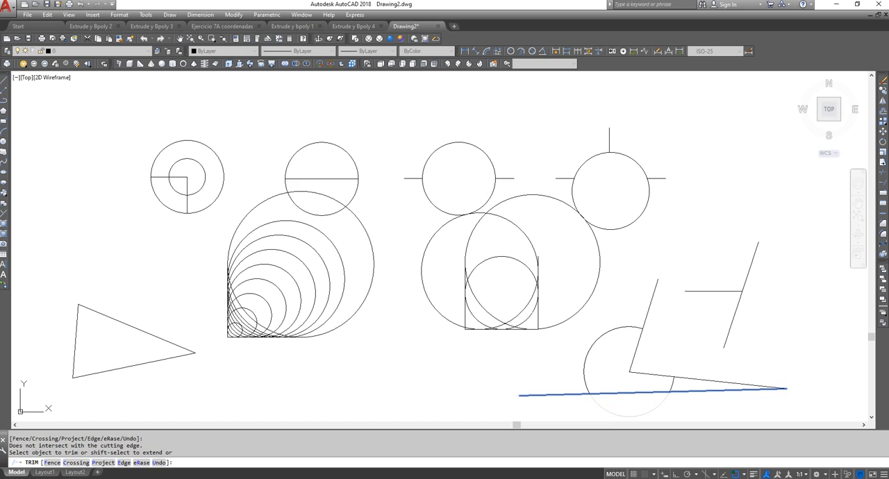
{"action": "left_click", "coordinate": [629, 414]}
{"action": "key", "text": "Return"}
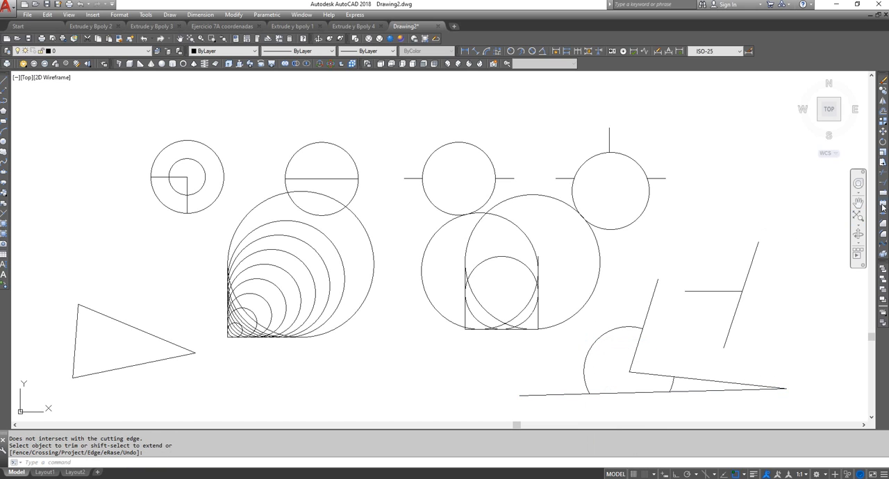
Trim both ends of the long lower line outside the two remaining arcs, using the arcs as cutting edges, and undo that trim
{"action": "left_click", "coordinate": [884, 173]}
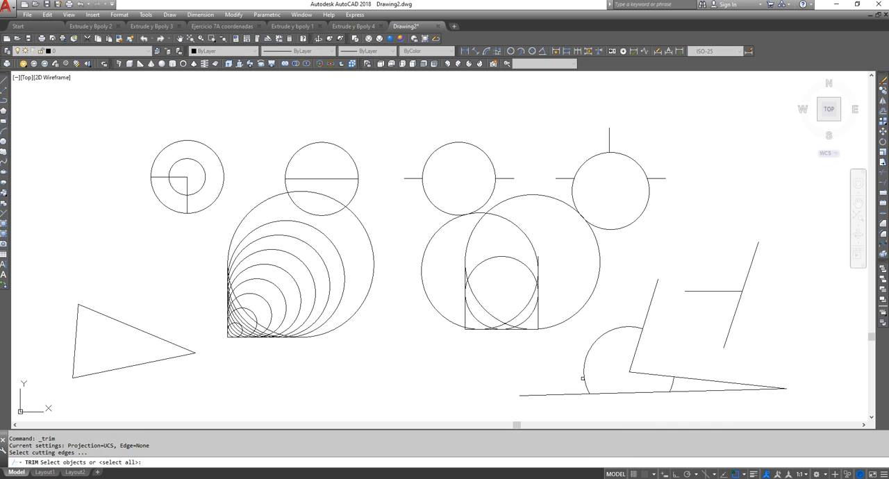
{"action": "left_click", "coordinate": [584, 380]}
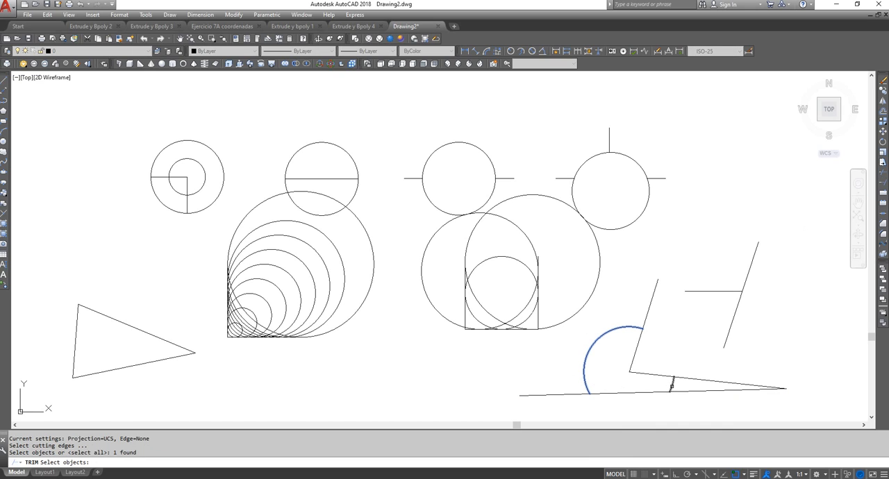
{"action": "left_click", "coordinate": [672, 386]}
{"action": "key", "text": "Return"}
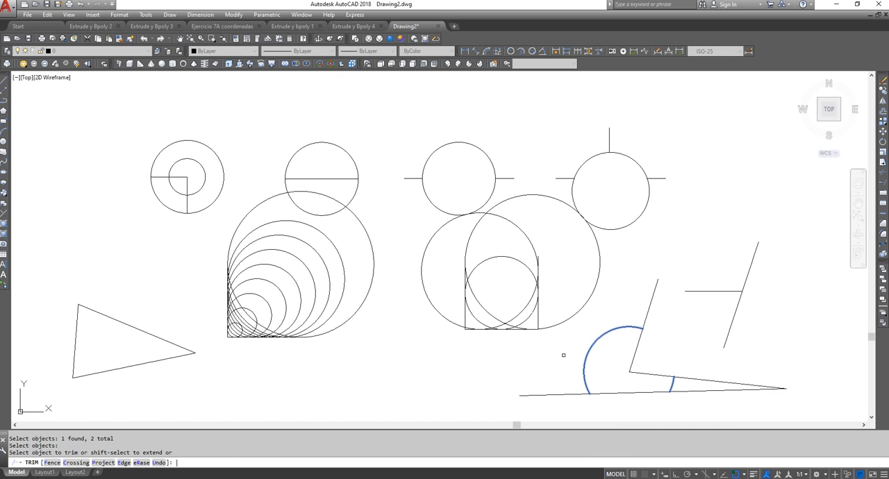
{"action": "scroll", "coordinate": [564, 355], "scroll_direction": "up", "scroll_amount": 2}
{"action": "left_click", "coordinate": [589, 415]}
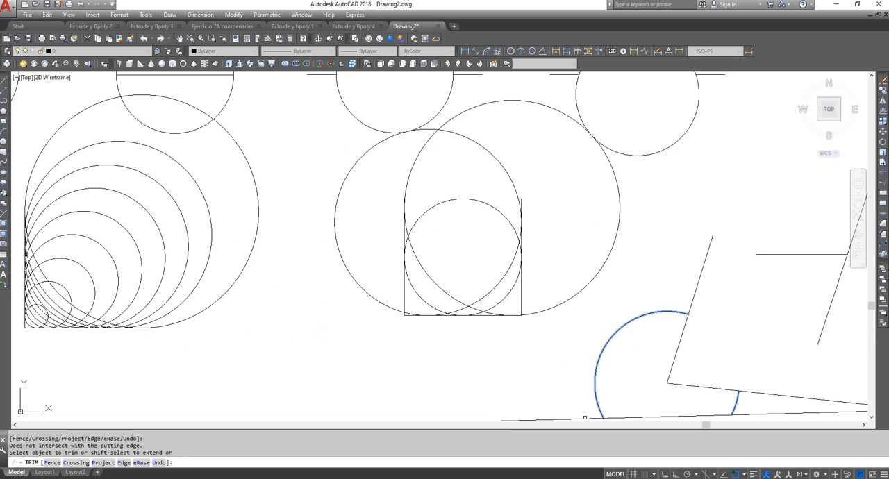
{"action": "left_click", "coordinate": [590, 417]}
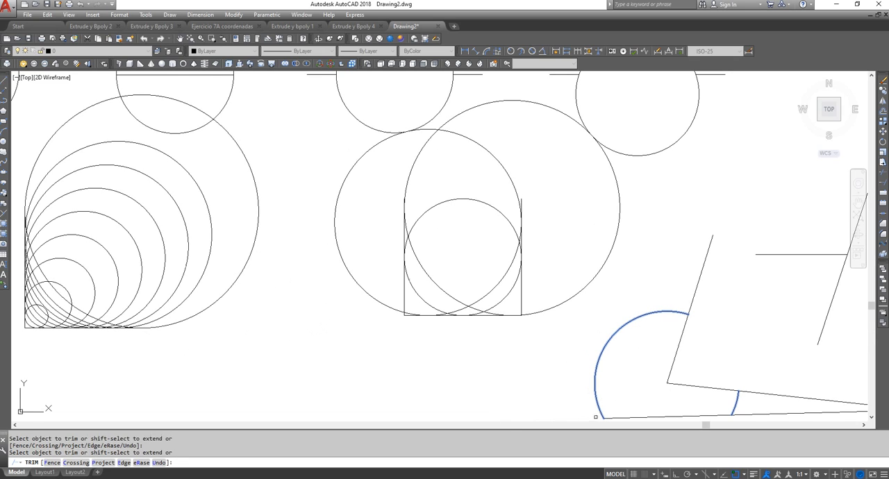
{"action": "left_click", "coordinate": [748, 415]}
{"action": "right_click", "coordinate": [705, 304]}
{"action": "left_click", "coordinate": [722, 308]}
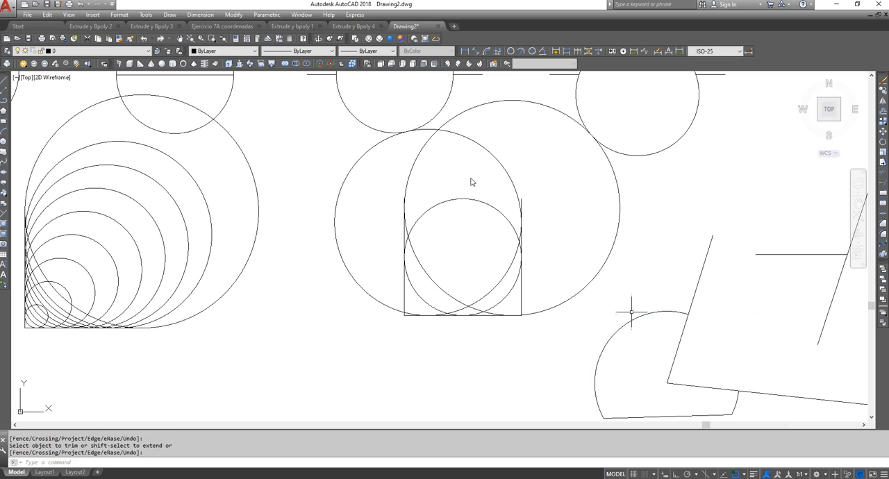
{"action": "left_click", "coordinate": [145, 39]}
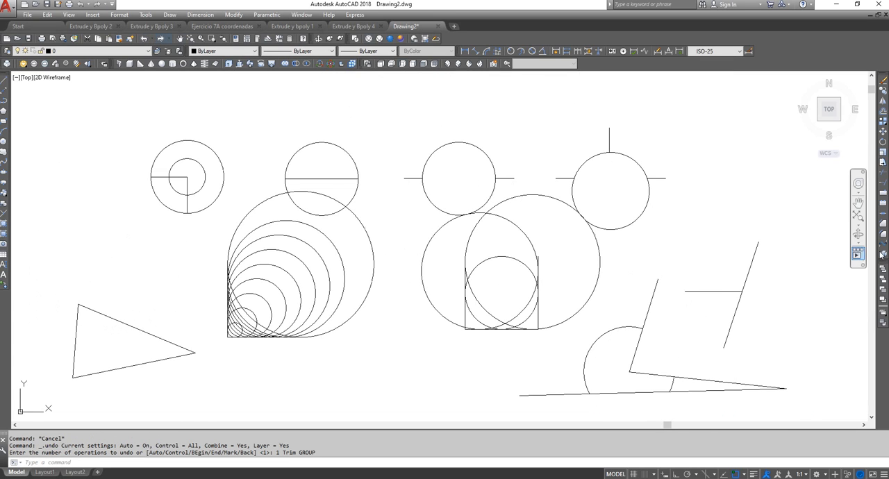
Trim the inner overlapping arcs of the two large intersecting circles around the open square, using both circles as cutting edges
{"action": "left_click", "coordinate": [884, 172]}
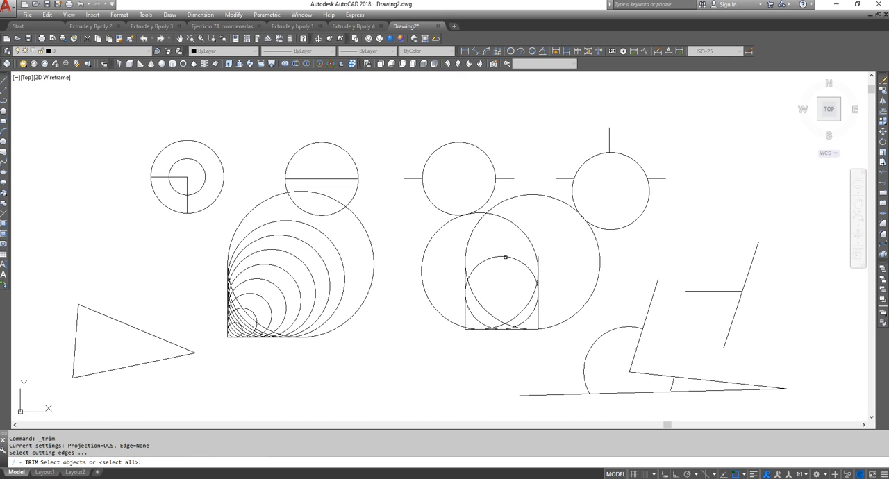
{"action": "left_click", "coordinate": [482, 213]}
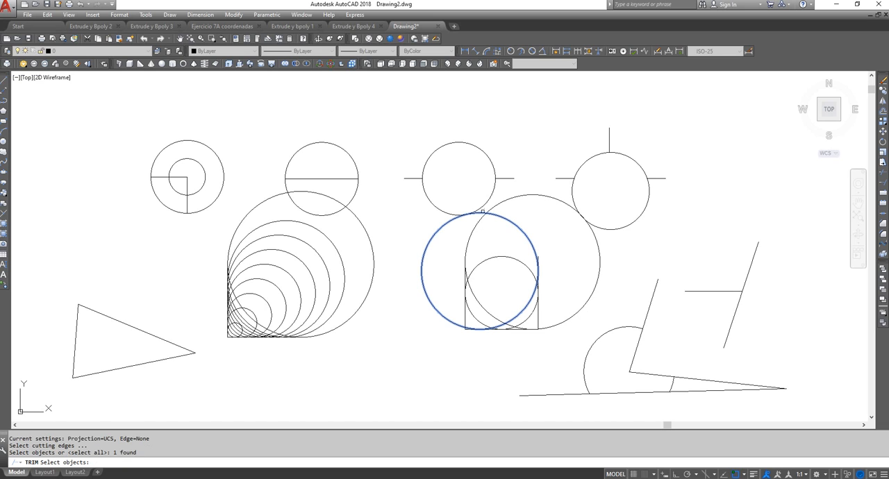
{"action": "left_click", "coordinate": [493, 208]}
{"action": "key", "text": "Return"}
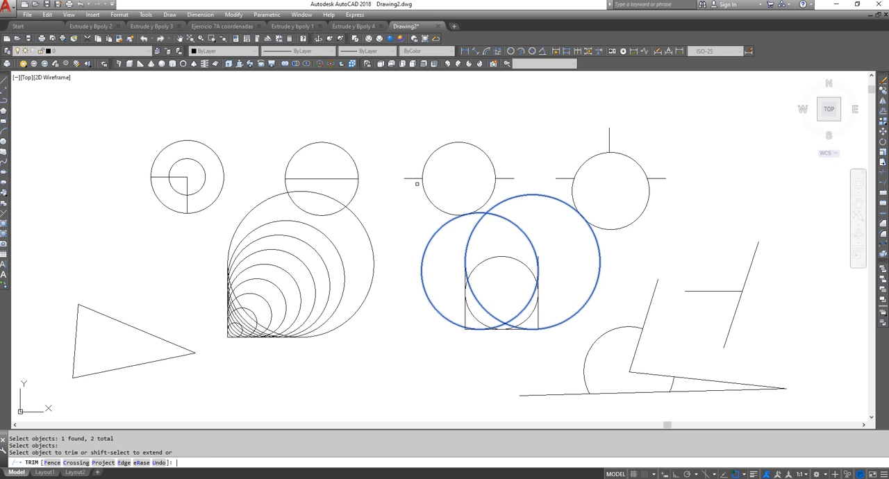
{"action": "left_click", "coordinate": [475, 225]}
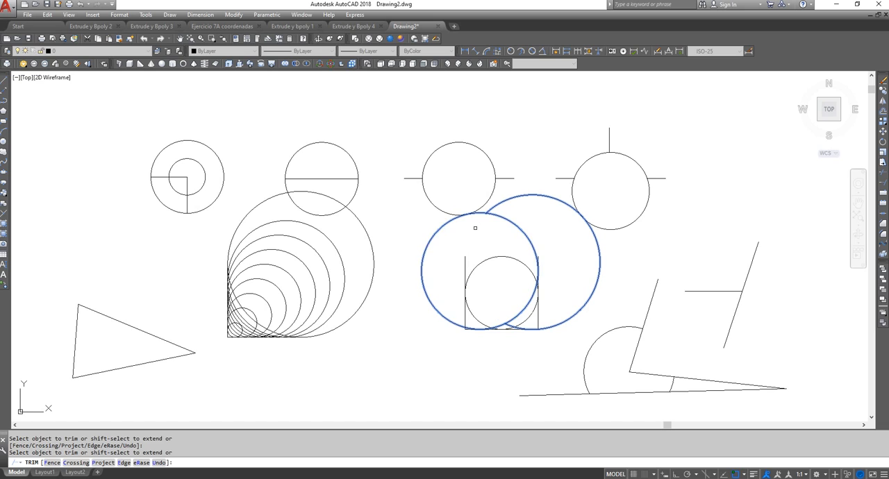
{"action": "left_click", "coordinate": [511, 218]}
{"action": "right_click", "coordinate": [517, 215]}
{"action": "left_click", "coordinate": [532, 223]}
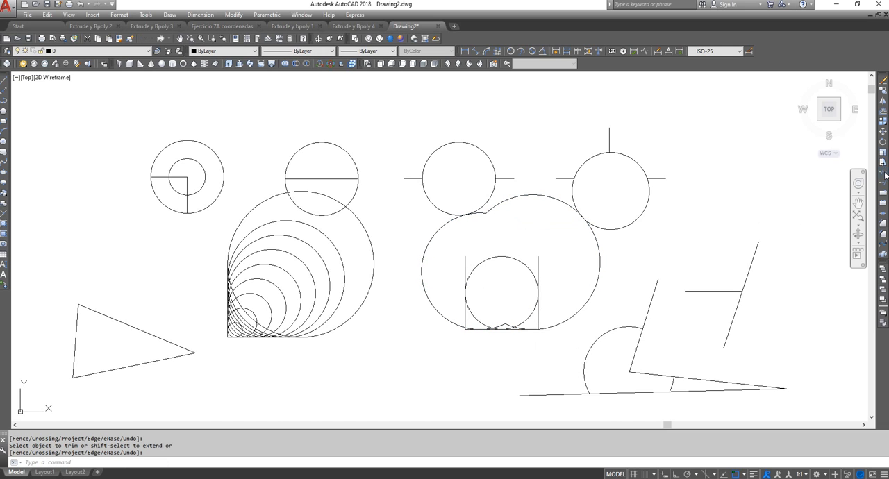
Trim the largest nested circle's arc inside the circle with the horizontal diameter, using that smaller circle as the cutting edge
{"action": "left_click", "coordinate": [884, 173]}
{"action": "left_click", "coordinate": [332, 212]}
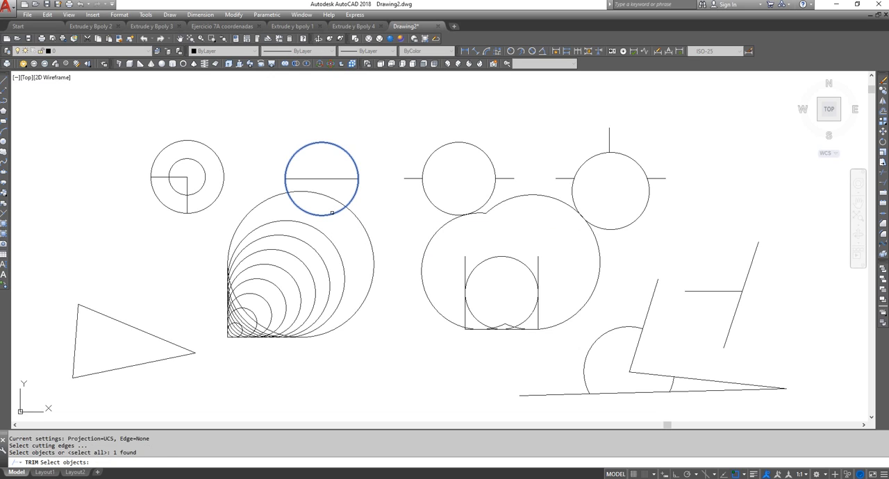
{"action": "key", "text": "Return"}
{"action": "left_click", "coordinate": [296, 193]}
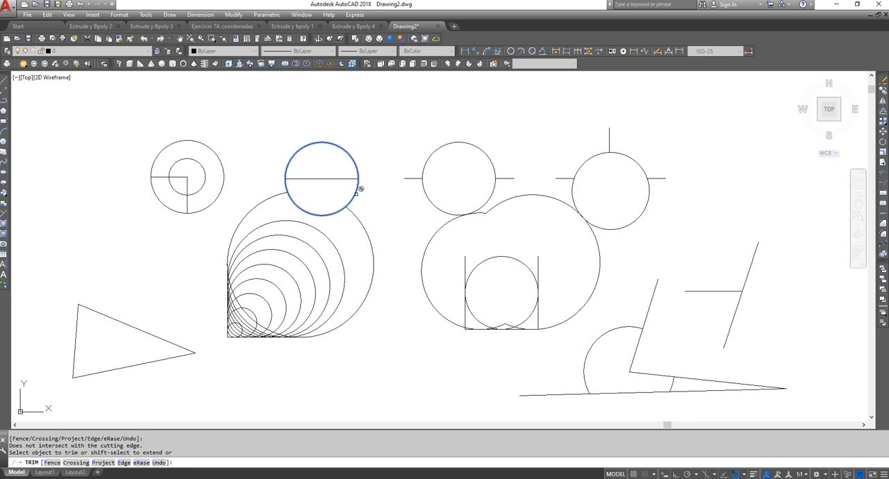
{"action": "right_click", "coordinate": [359, 189]}
{"action": "left_click", "coordinate": [368, 196]}
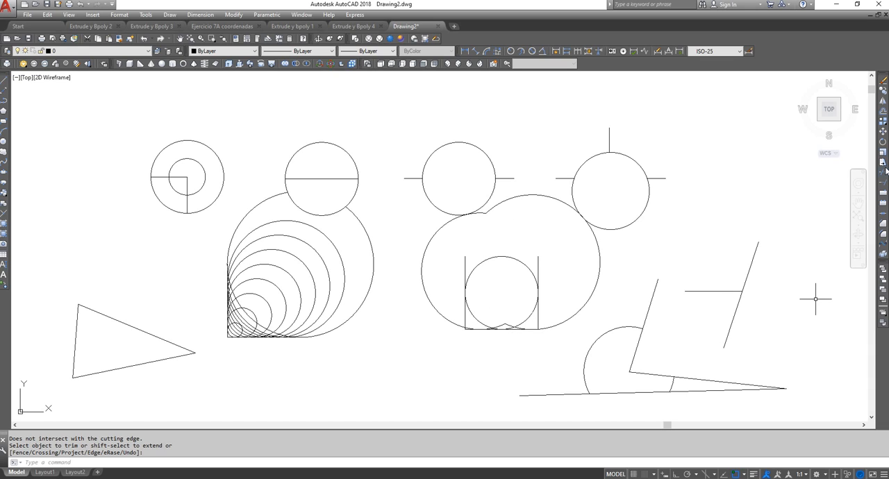
Trim the two converging line portions beyond the small arc, using the three connected lines and that arc, selected by crossing window, as cutting edges
{"action": "left_click", "coordinate": [885, 173]}
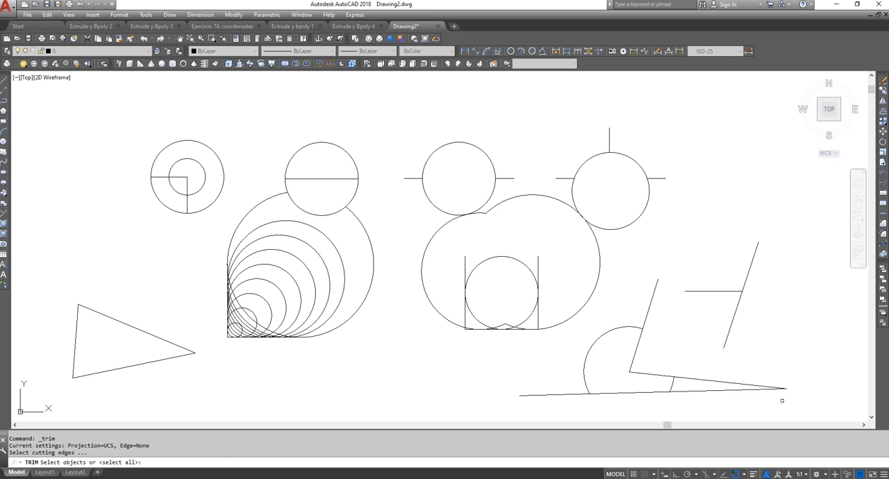
{"action": "left_click", "coordinate": [801, 405]}
{"action": "left_click", "coordinate": [623, 347]}
{"action": "key", "text": "Return"}
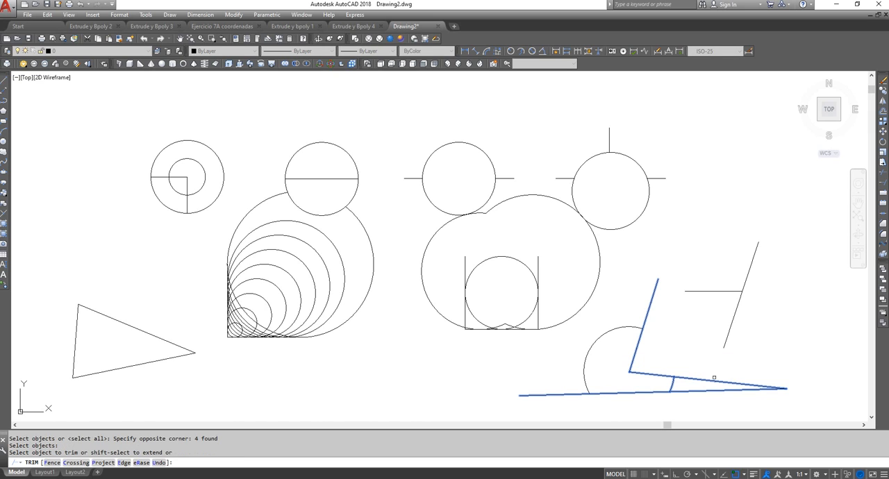
{"action": "left_click", "coordinate": [710, 380]}
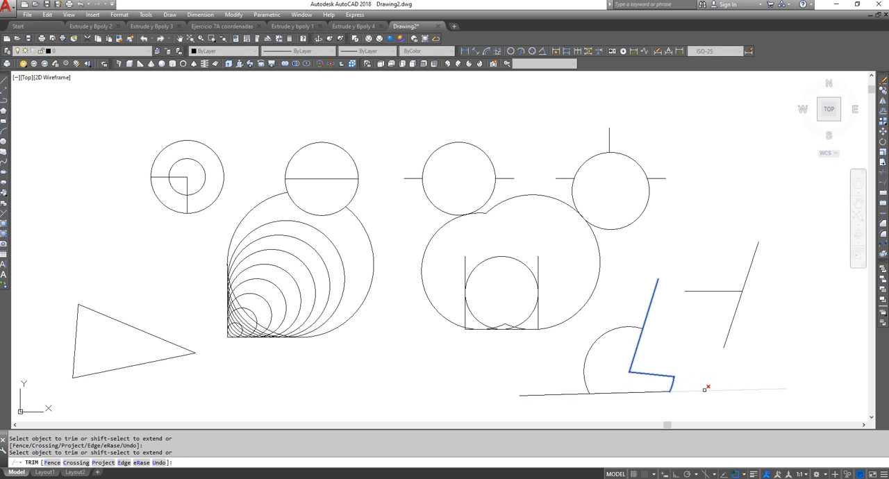
{"action": "left_click", "coordinate": [705, 390]}
{"action": "right_click", "coordinate": [677, 306]}
{"action": "left_click", "coordinate": [712, 312]}
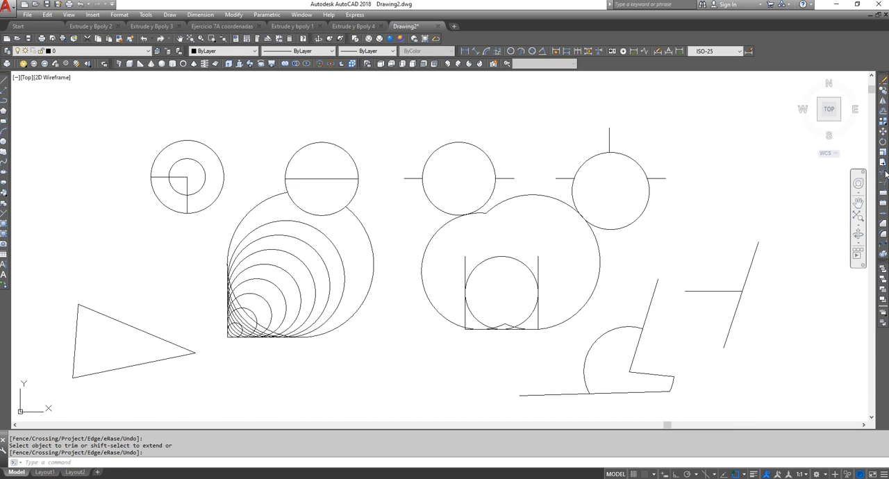
Trim the separate slanted line's portion above the horizontal line it meets, using both lines, selected by crossing window, as cutting edges
{"action": "left_click", "coordinate": [884, 173]}
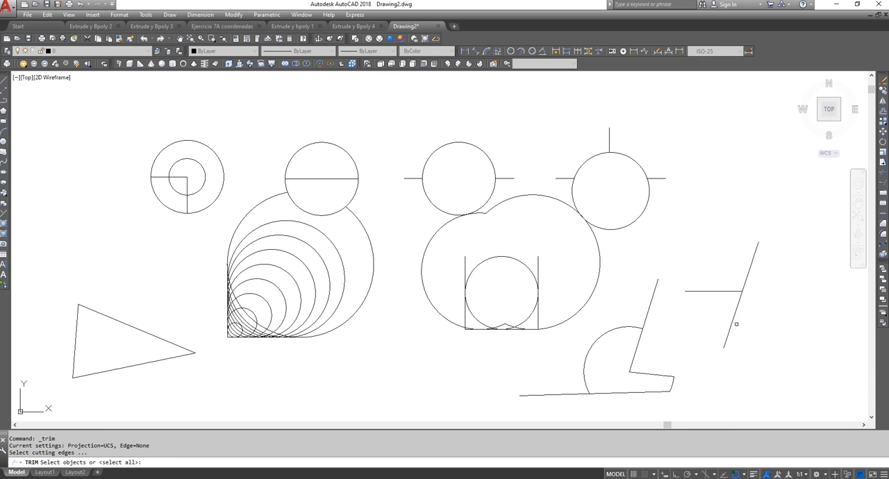
{"action": "left_click", "coordinate": [754, 312]}
{"action": "left_click", "coordinate": [721, 275]}
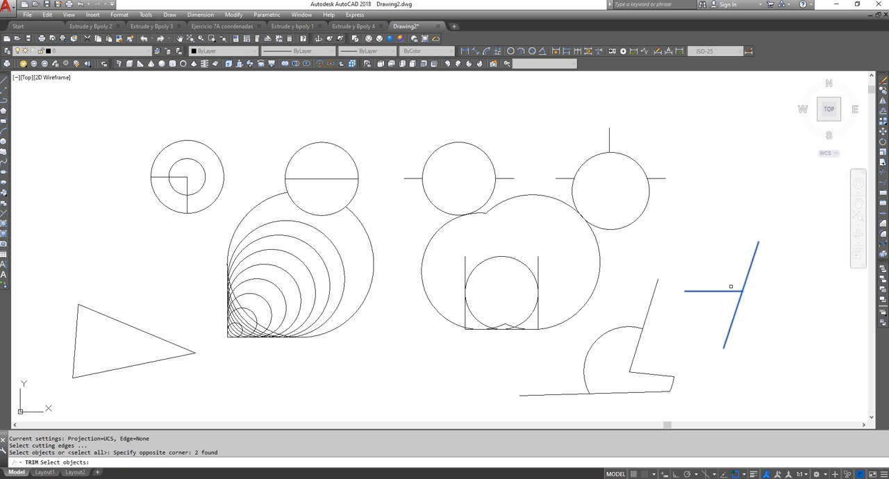
{"action": "key", "text": "Return"}
{"action": "left_click", "coordinate": [749, 271]}
{"action": "right_click", "coordinate": [724, 232]}
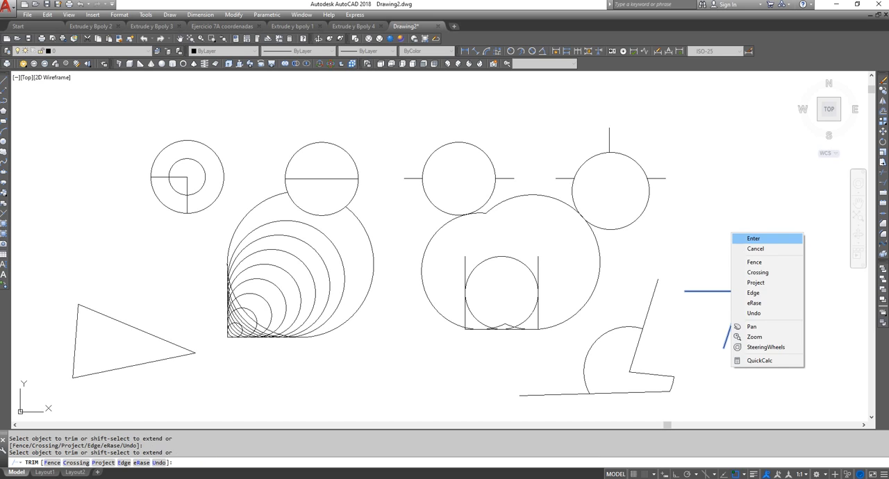
{"action": "left_click", "coordinate": [764, 237]}
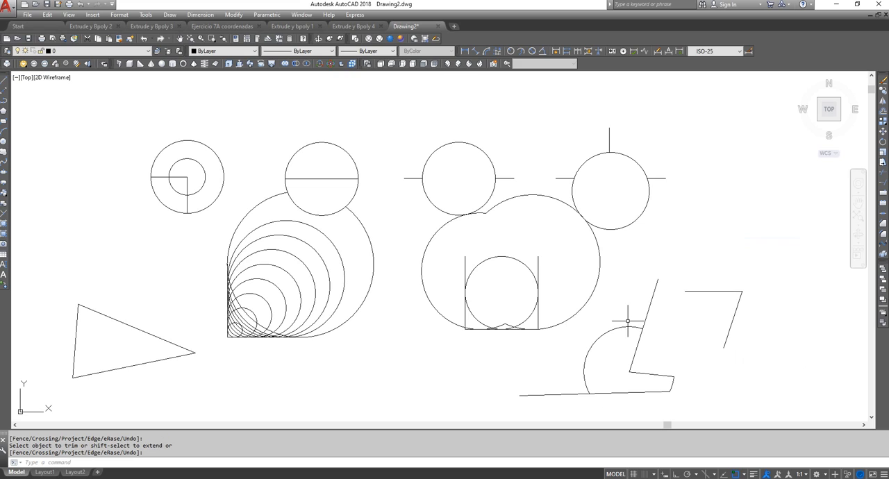